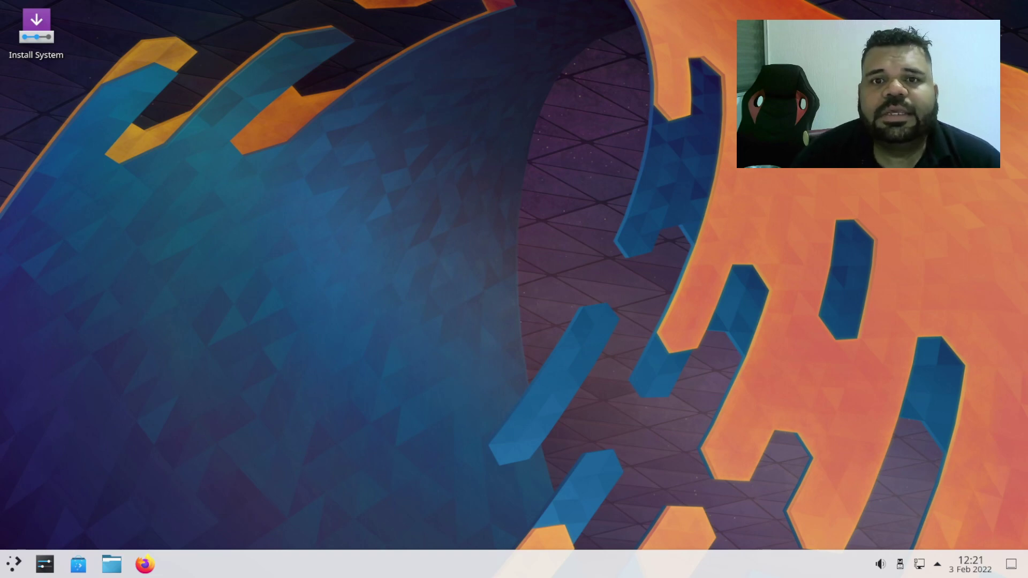
- Search the applications for "about", view the About this System page's software and hardware details, and close it
{"action": "left_click", "coordinate": [17, 571]}
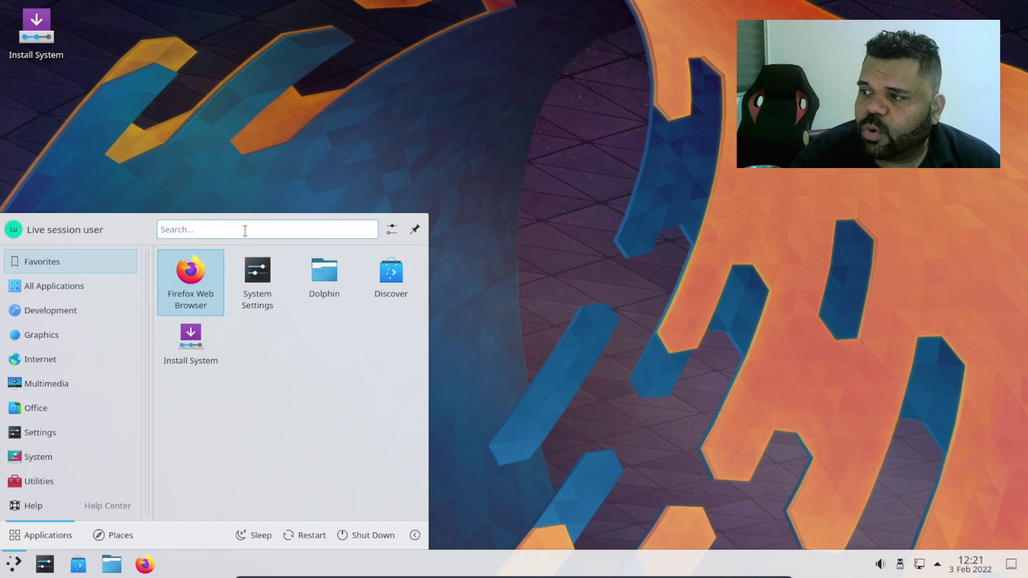
{"action": "type", "text": "about"}
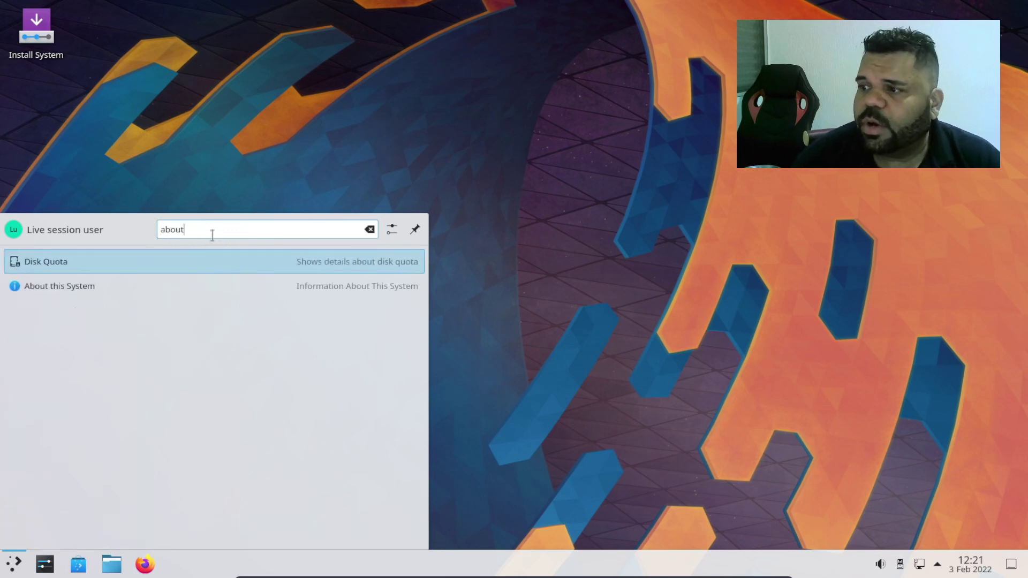
{"action": "left_click", "coordinate": [89, 365]}
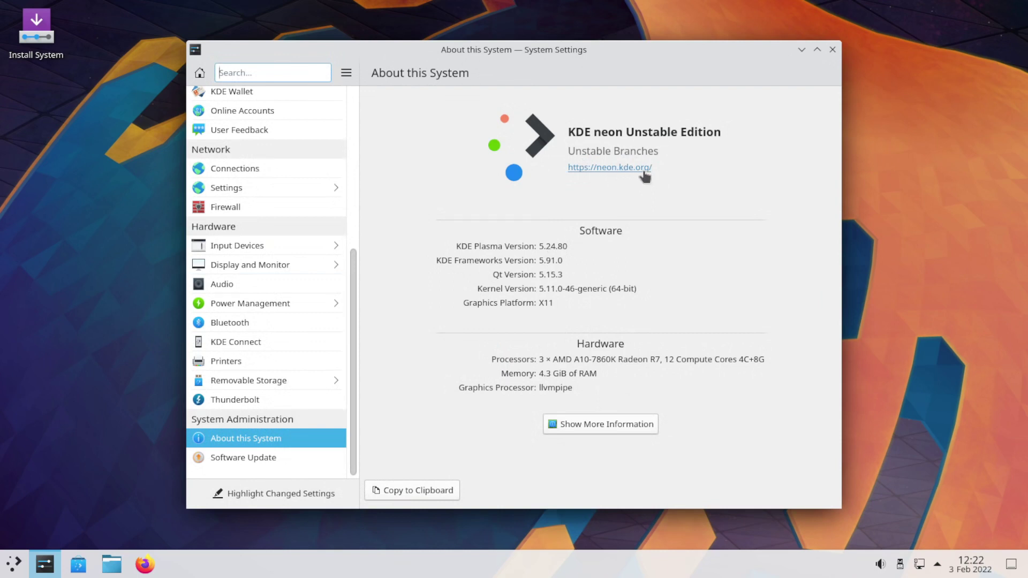
{"action": "left_click", "coordinate": [834, 49]}
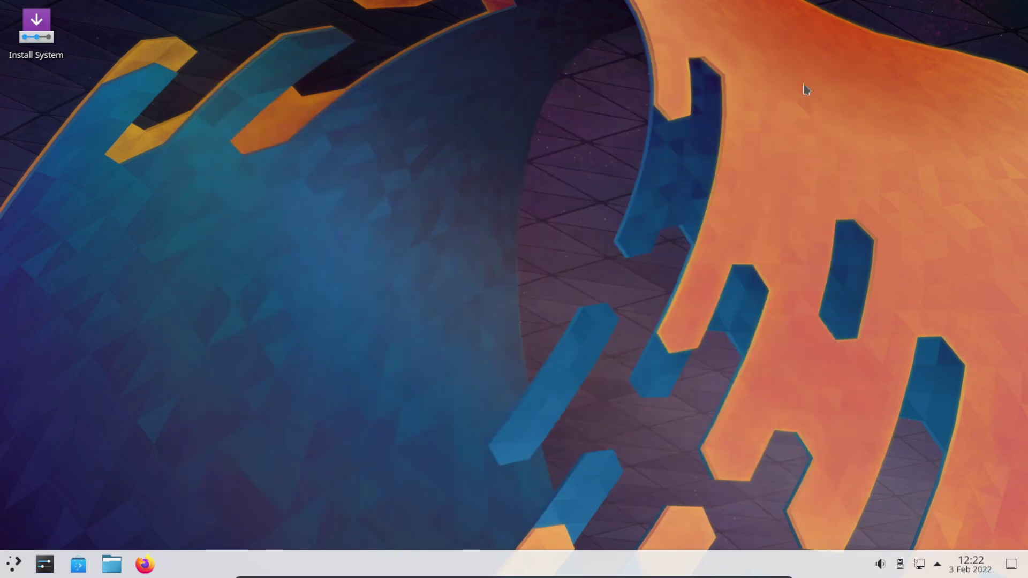
- Open System Monitor to examine memory, CPU and network usage on its overview, and close it
{"action": "left_click", "coordinate": [15, 567]}
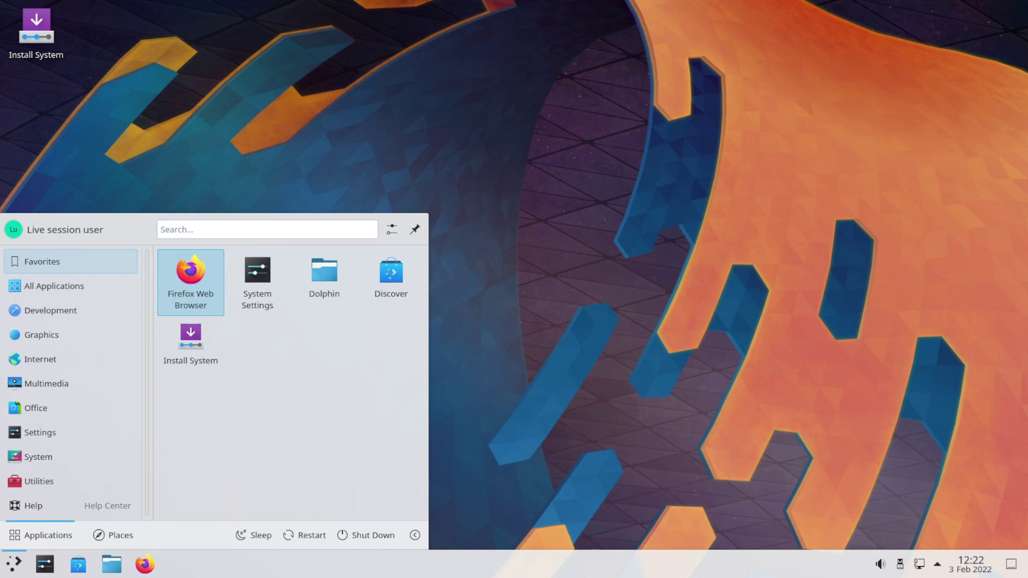
{"action": "left_click", "coordinate": [80, 457]}
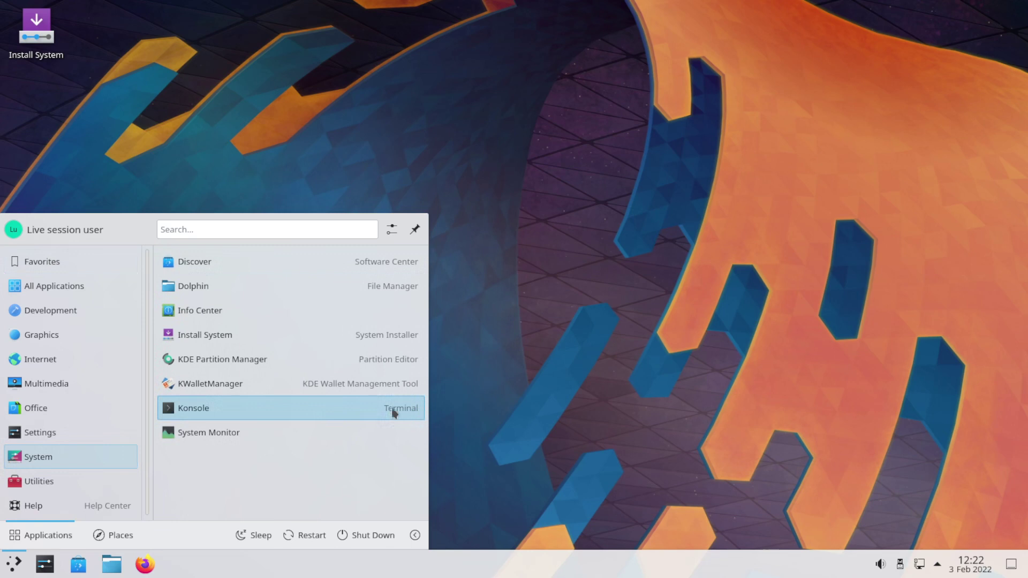
{"action": "mouse_move", "coordinate": [75, 263]}
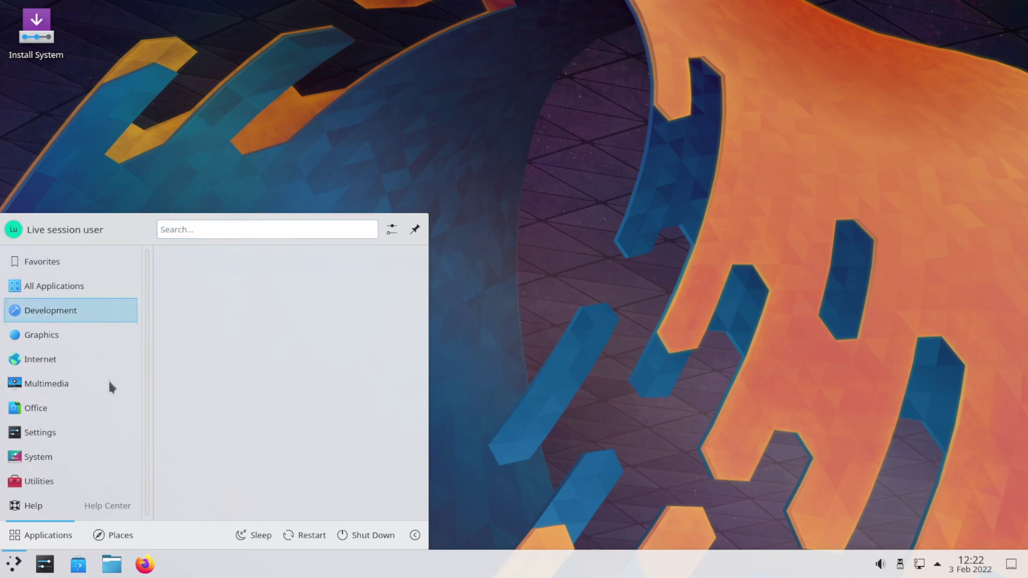
{"action": "mouse_move", "coordinate": [78, 461]}
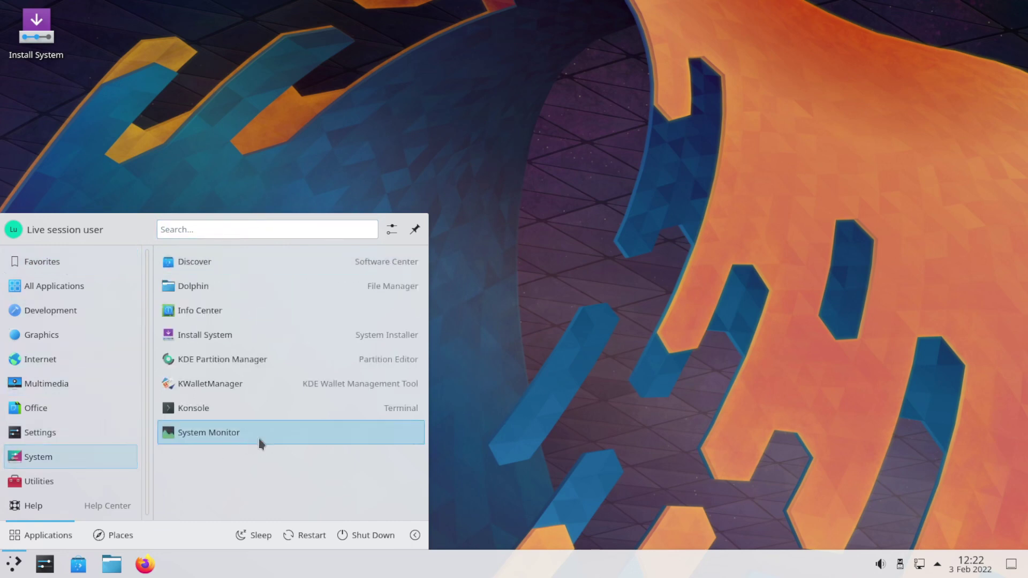
{"action": "left_click", "coordinate": [298, 432]}
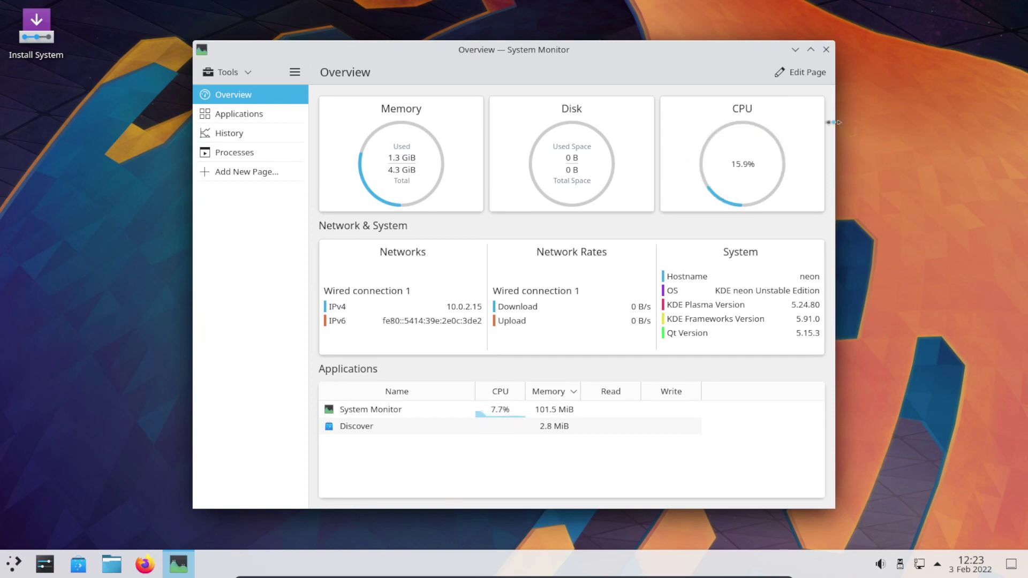
{"action": "left_click_drag", "start_coordinate": [577, 49], "coordinate": [422, 21]}
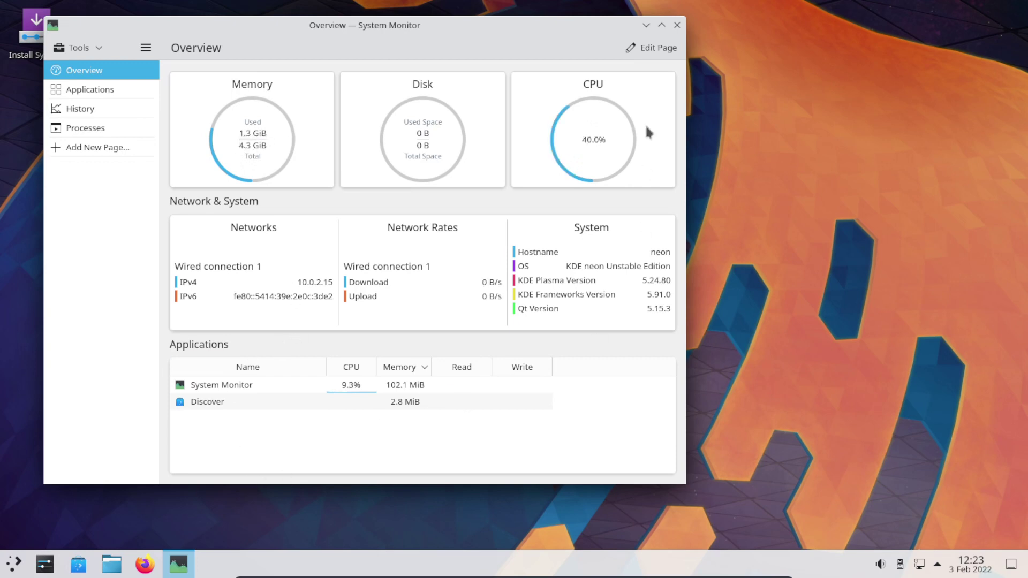
{"action": "left_click", "coordinate": [678, 26]}
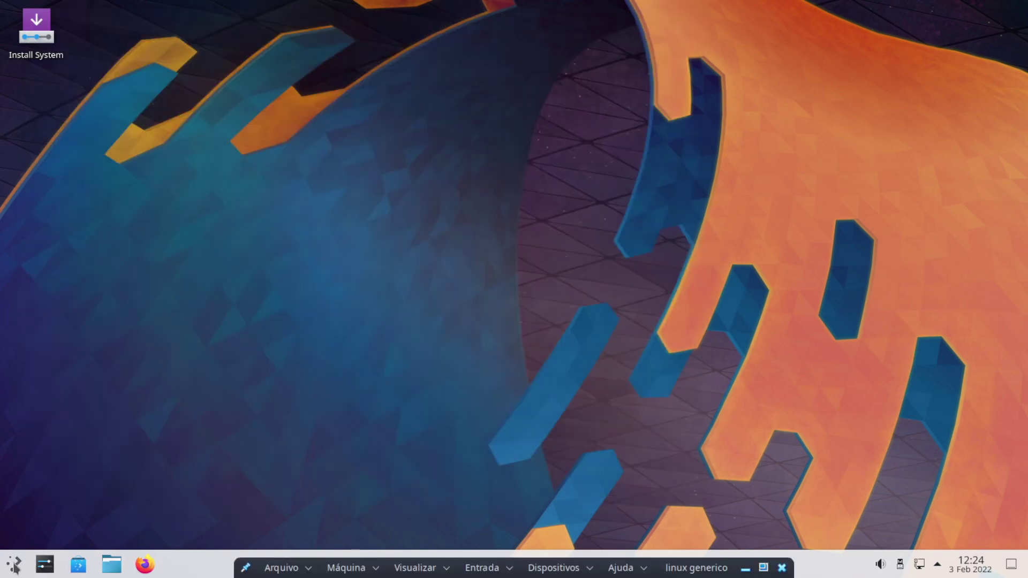
- Browse the application launcher's categories and full application list, and close the launcher
{"action": "left_click", "coordinate": [14, 565]}
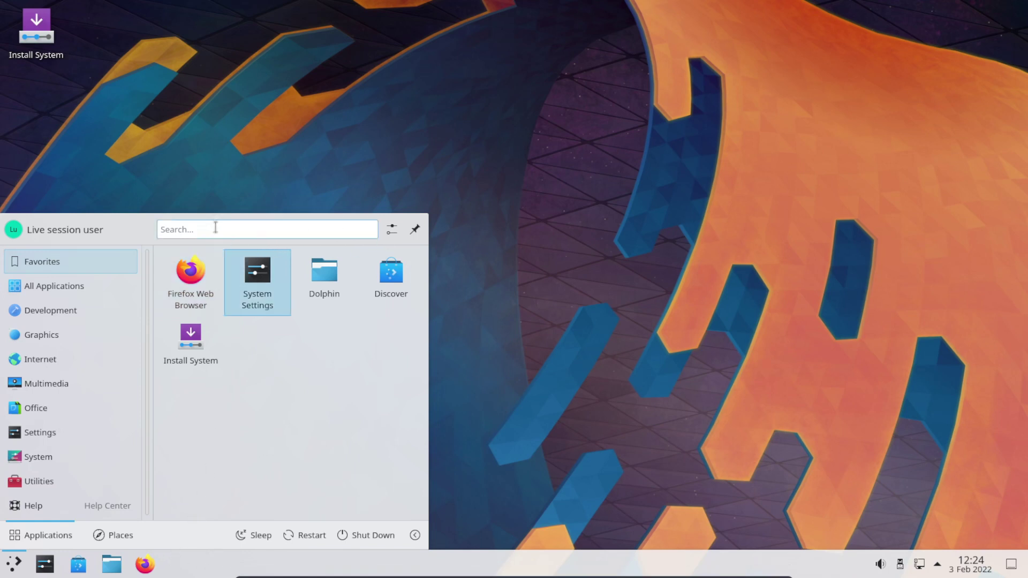
{"action": "left_click", "coordinate": [111, 353]}
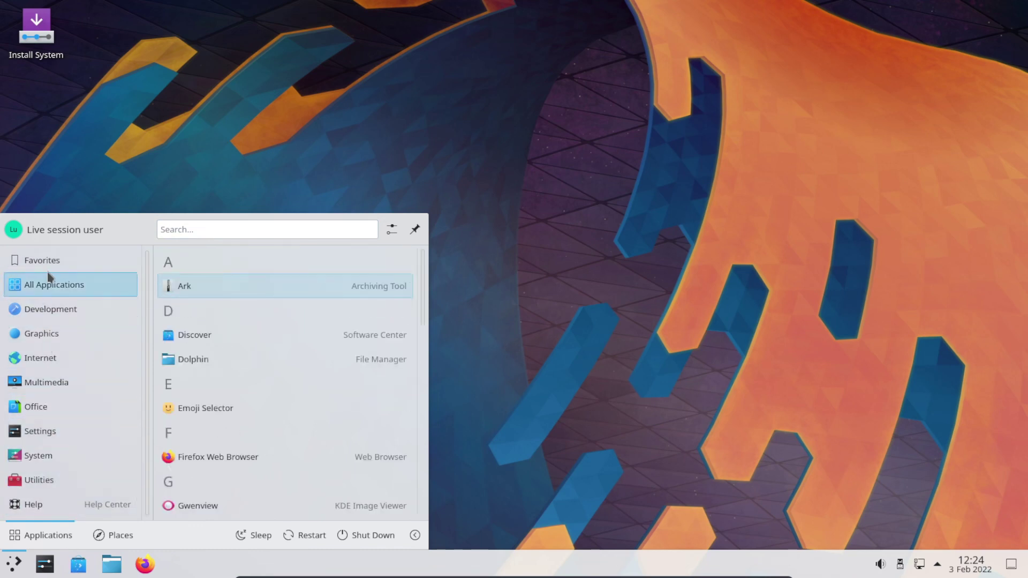
{"action": "left_click", "coordinate": [832, 401]}
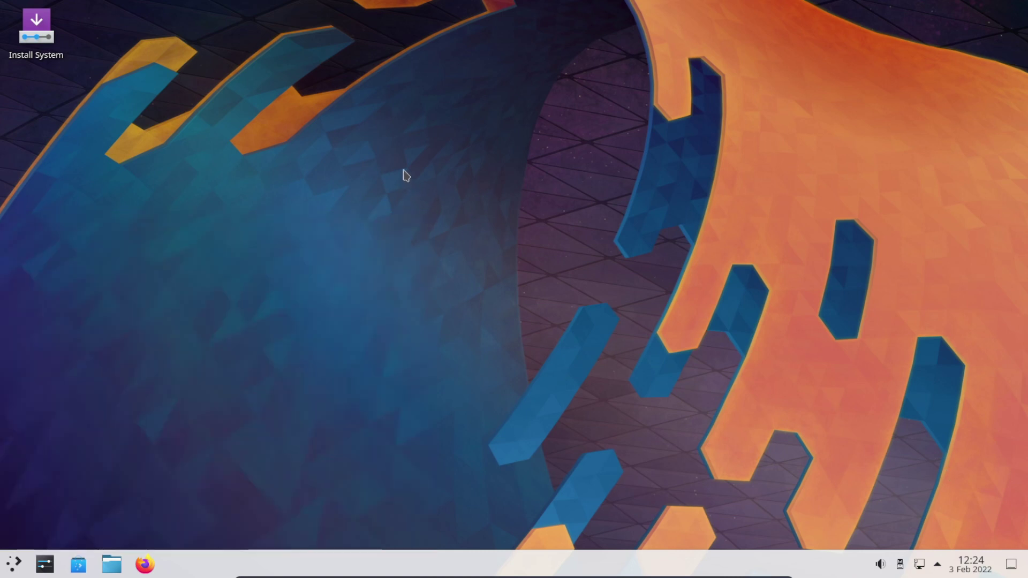
- View the calendar and the audio volume controls from the system tray, and dismiss them
{"action": "left_click", "coordinate": [974, 569]}
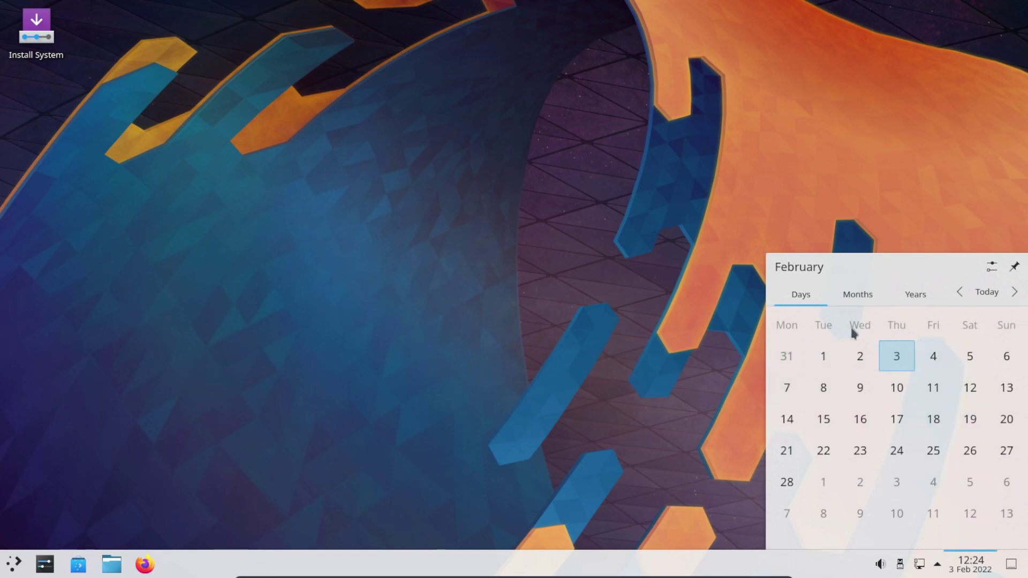
{"action": "left_click", "coordinate": [880, 565]}
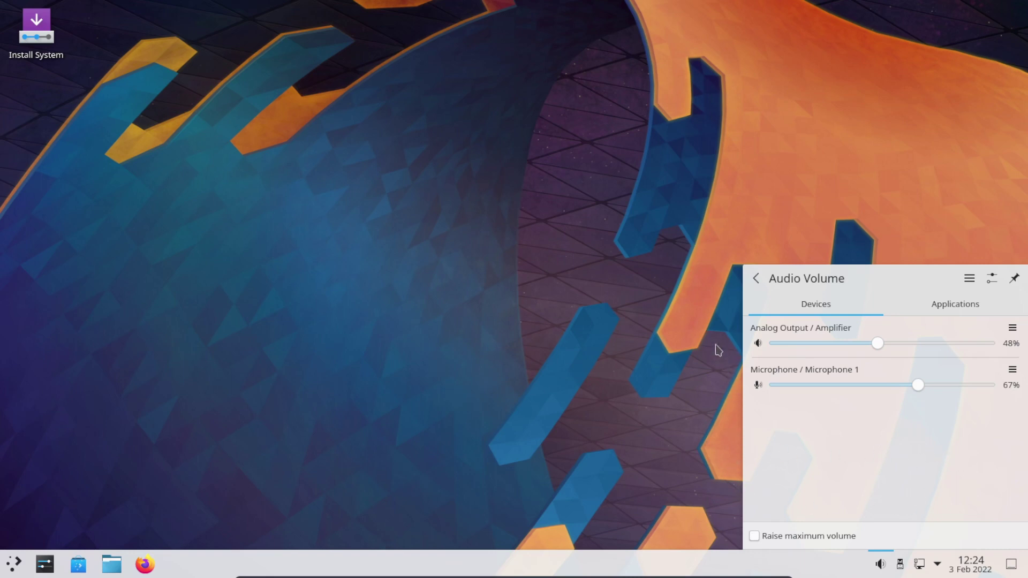
{"action": "left_click", "coordinate": [516, 384]}
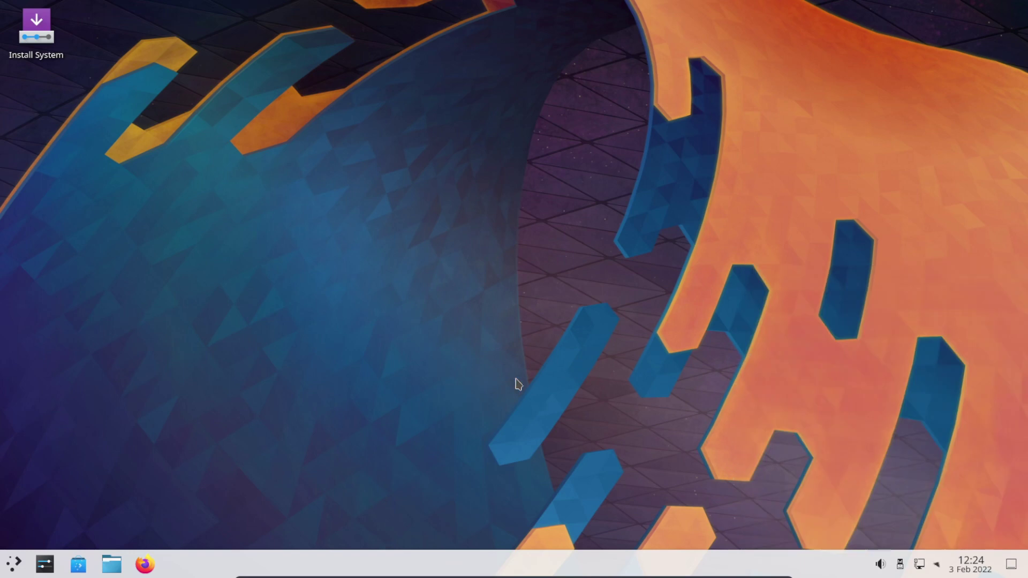
- Open System Settings and apply the Dark theme in Quick Settings
{"action": "left_click", "coordinate": [16, 564]}
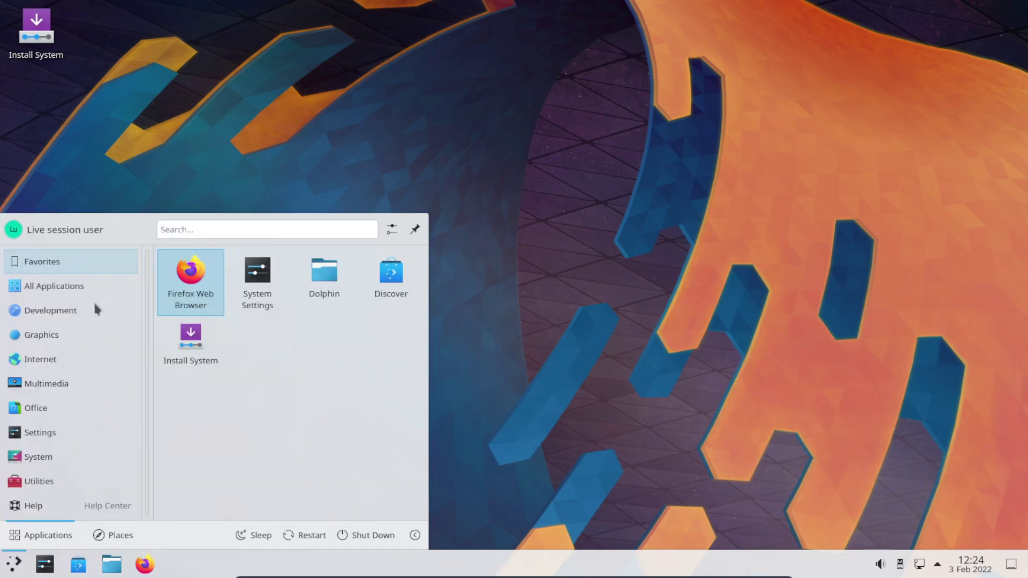
{"action": "mouse_move", "coordinate": [77, 435]}
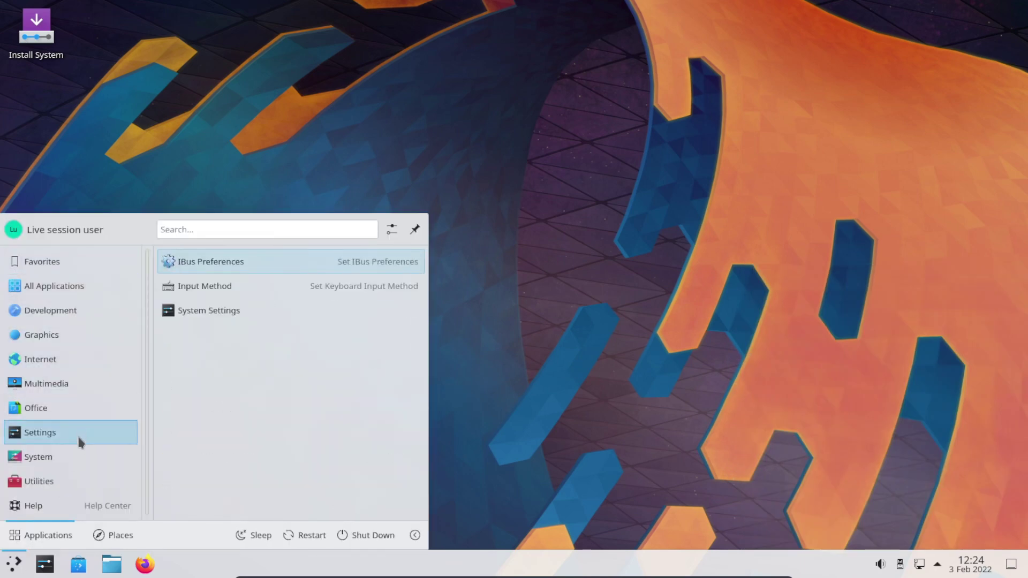
{"action": "mouse_move", "coordinate": [85, 255]}
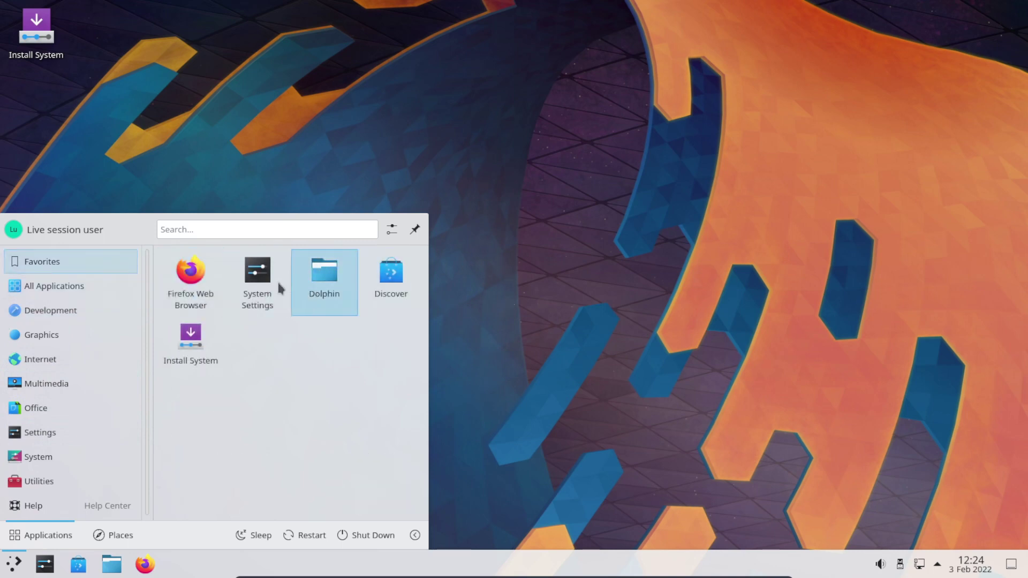
{"action": "left_click", "coordinate": [249, 282]}
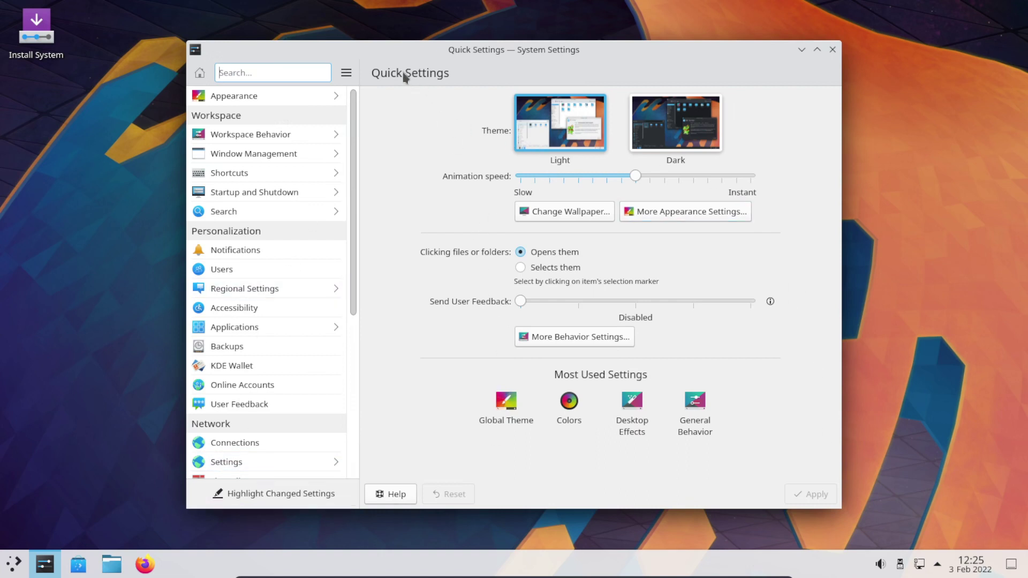
{"action": "left_click", "coordinate": [691, 149]}
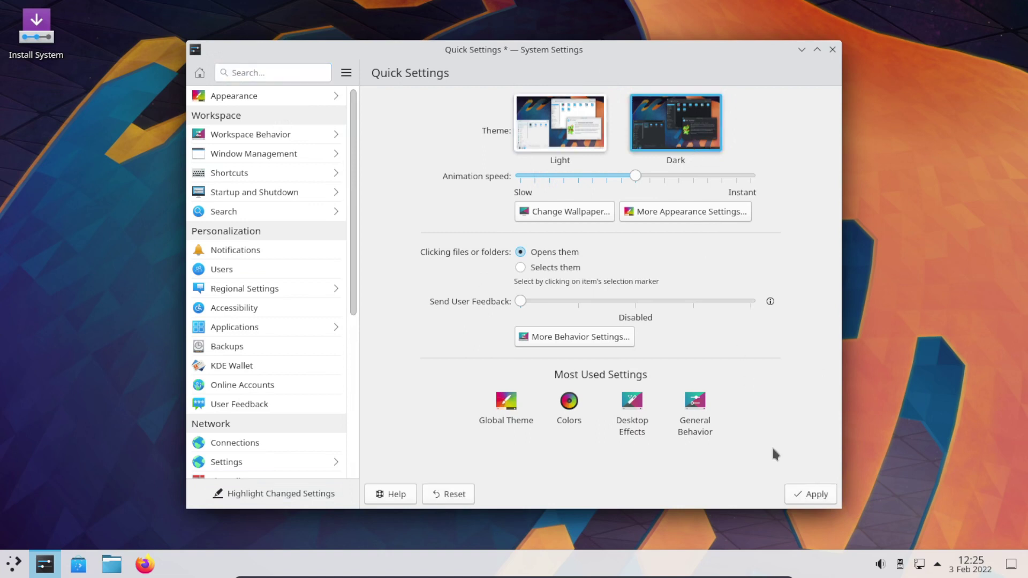
{"action": "left_click", "coordinate": [807, 493]}
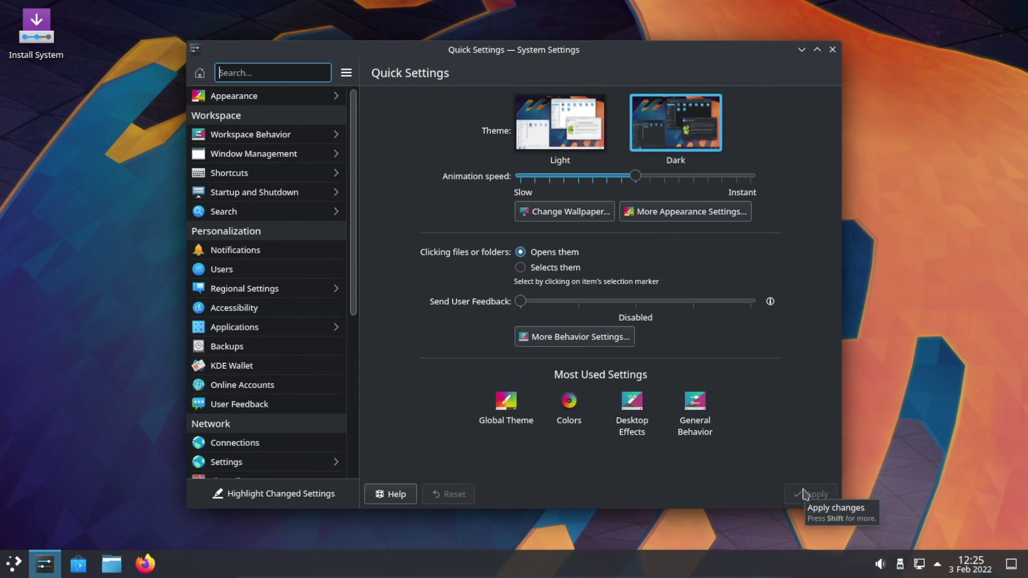
- Check how the dark theme looks on the application launcher, the calendar and the audio volume popup
{"action": "left_click", "coordinate": [13, 566]}
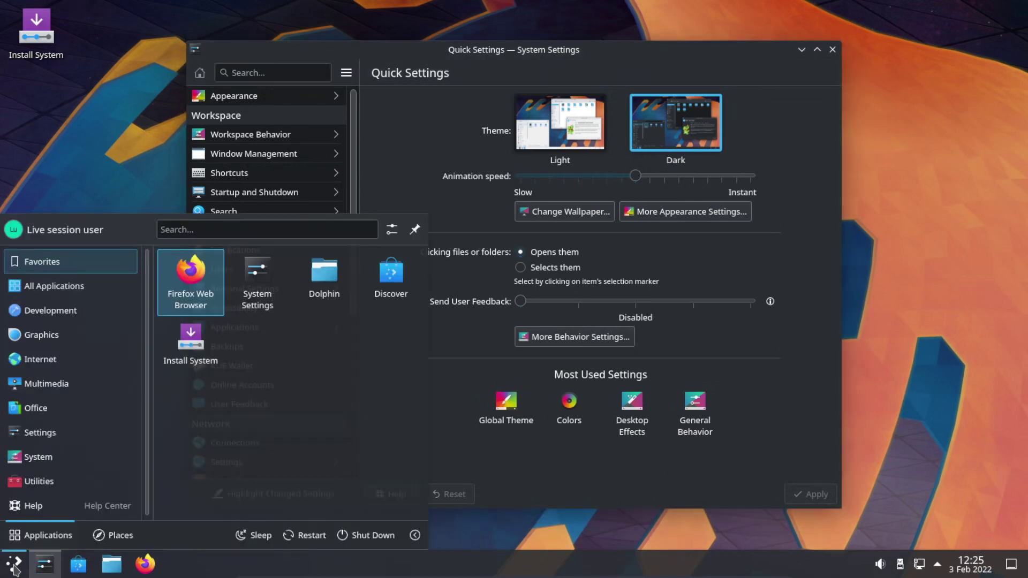
{"action": "left_click", "coordinate": [14, 567]}
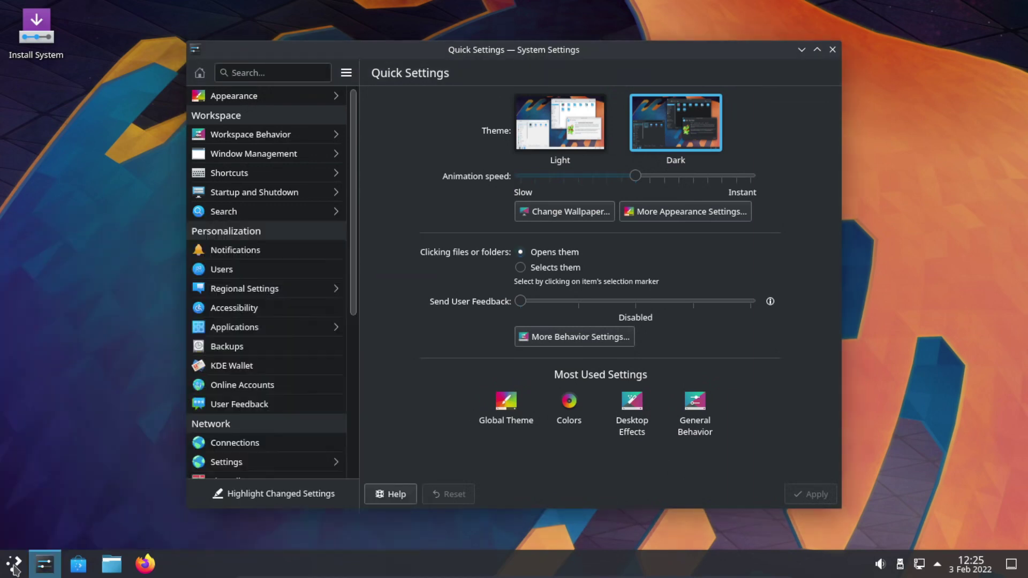
{"action": "left_click", "coordinate": [964, 568]}
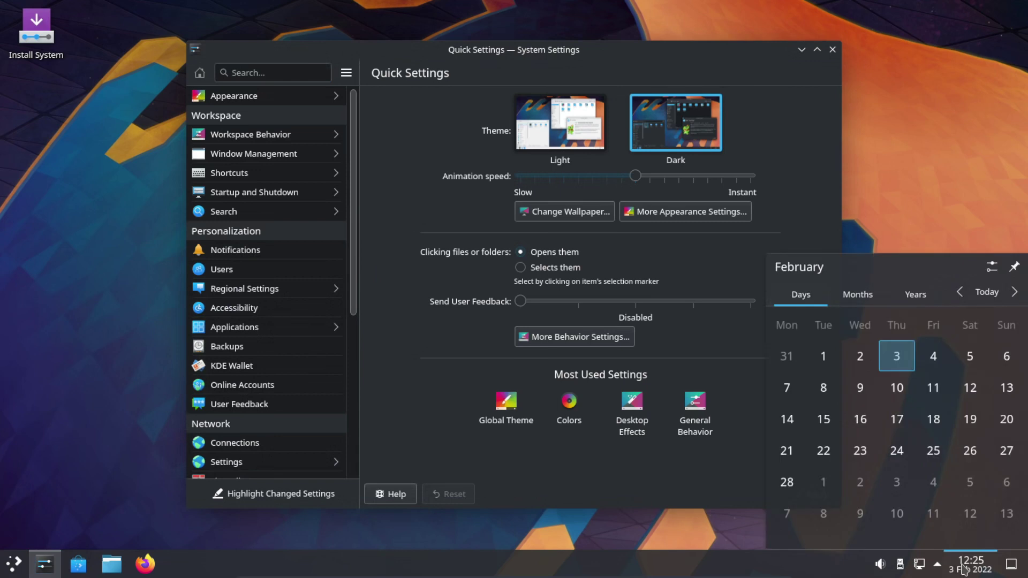
{"action": "left_click", "coordinate": [964, 569]}
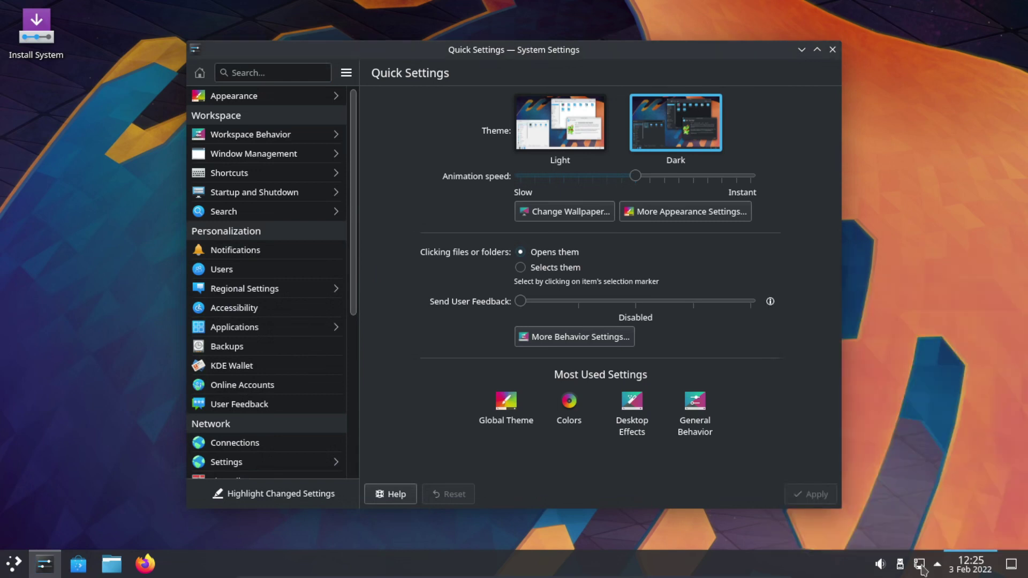
{"action": "left_click", "coordinate": [884, 569]}
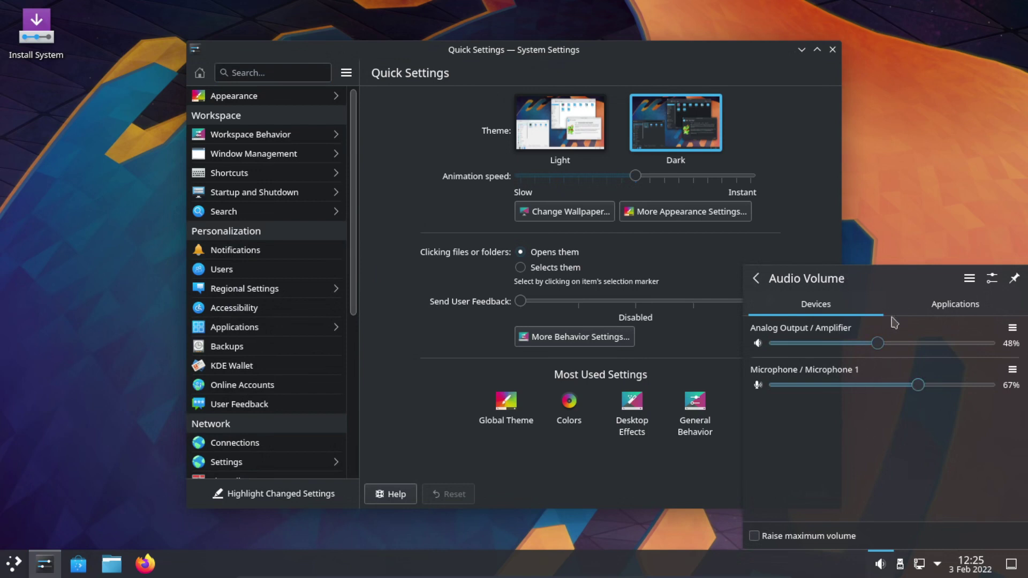
{"action": "left_click", "coordinate": [879, 569]}
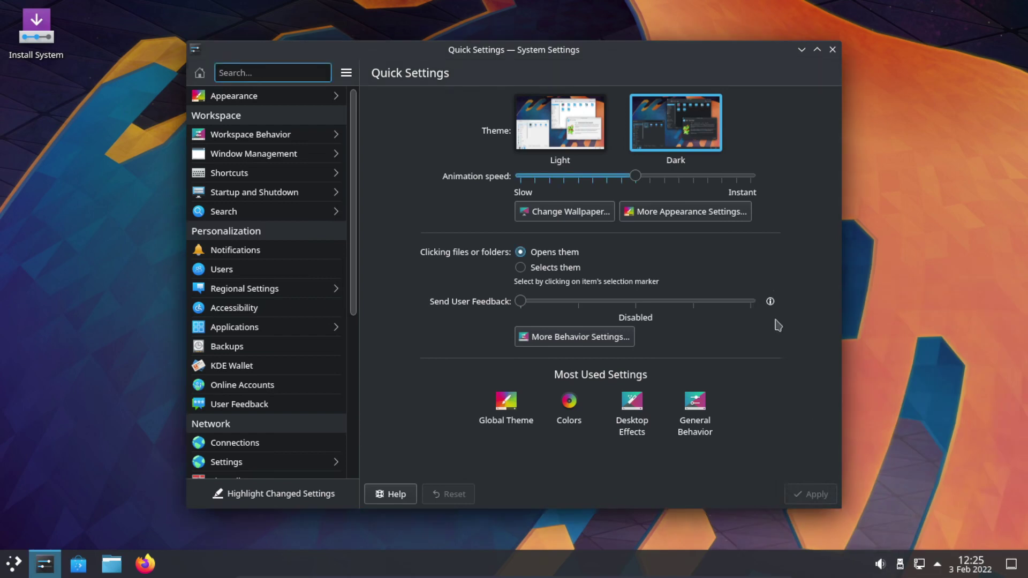
- Apply the Light theme in Quick Settings
{"action": "left_click", "coordinate": [558, 132]}
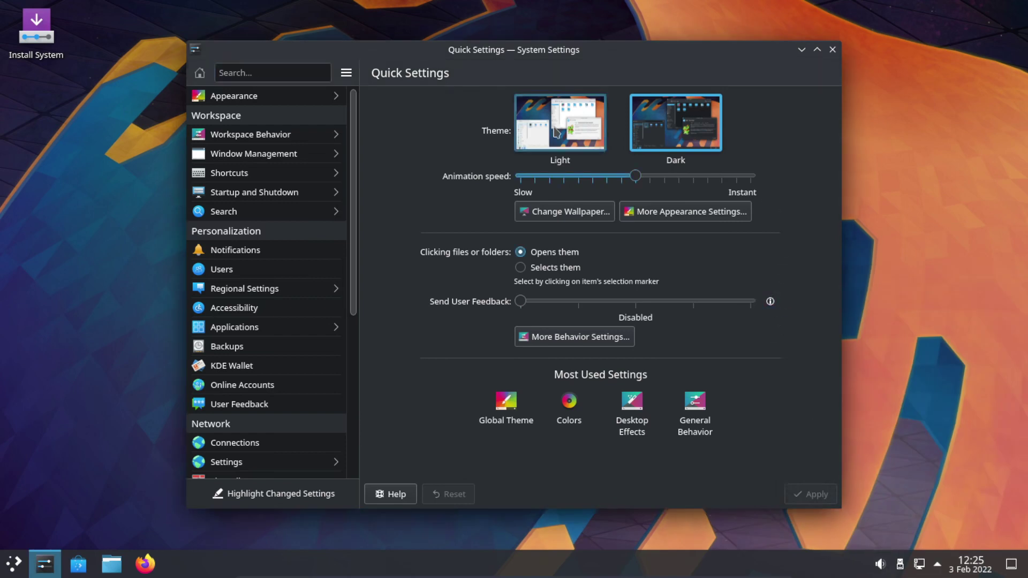
{"action": "left_click", "coordinate": [813, 497]}
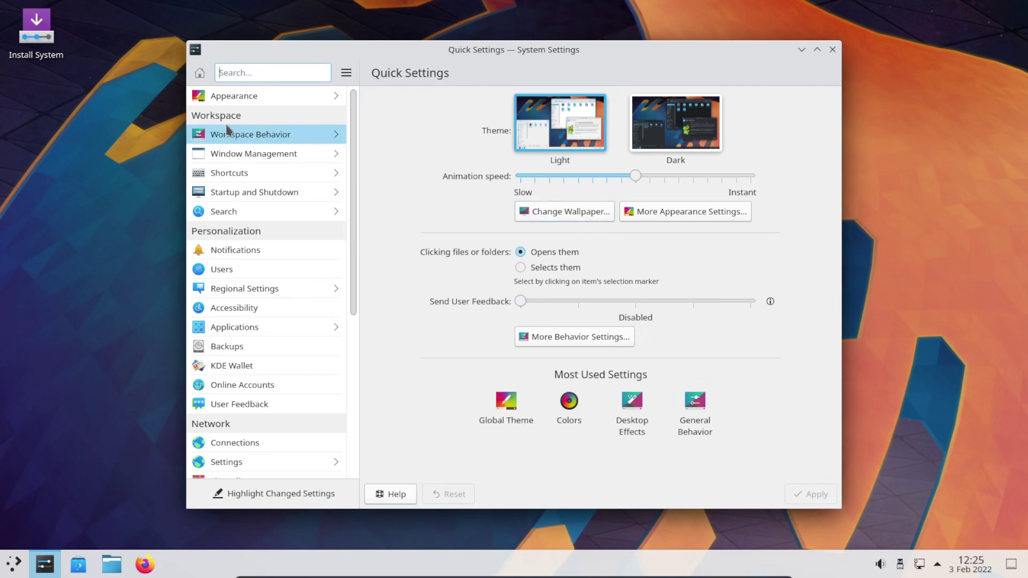
- In the Appearance color settings, replace the scheme's accent color with the pink accent and apply it
{"action": "left_click", "coordinate": [233, 99]}
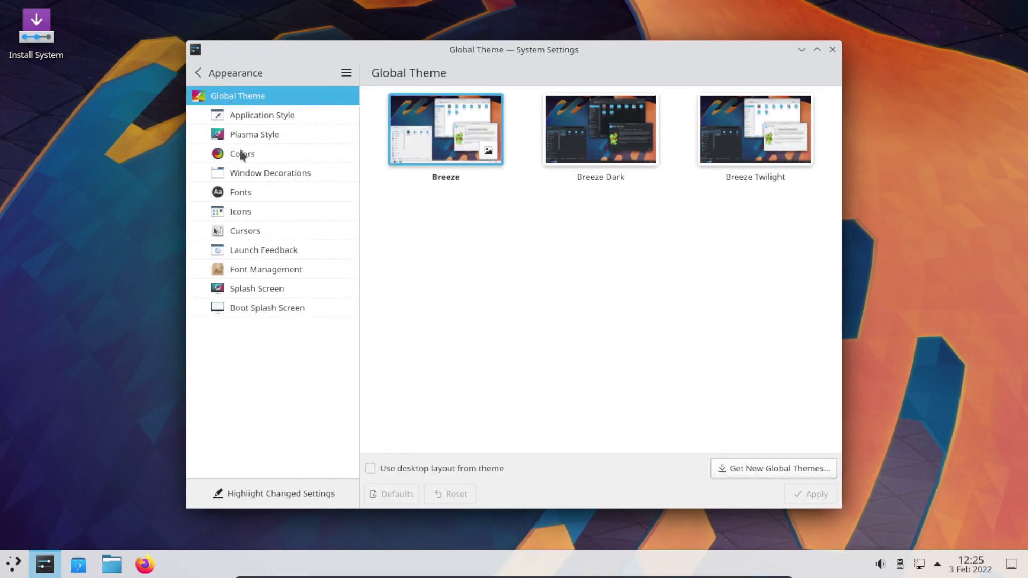
{"action": "left_click", "coordinate": [244, 157]}
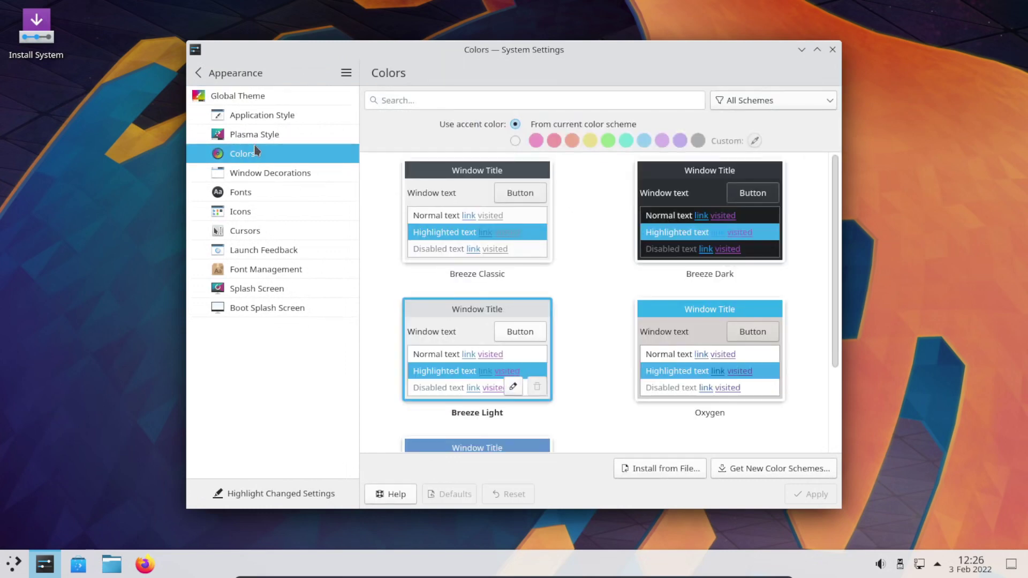
{"action": "left_click", "coordinate": [515, 141]}
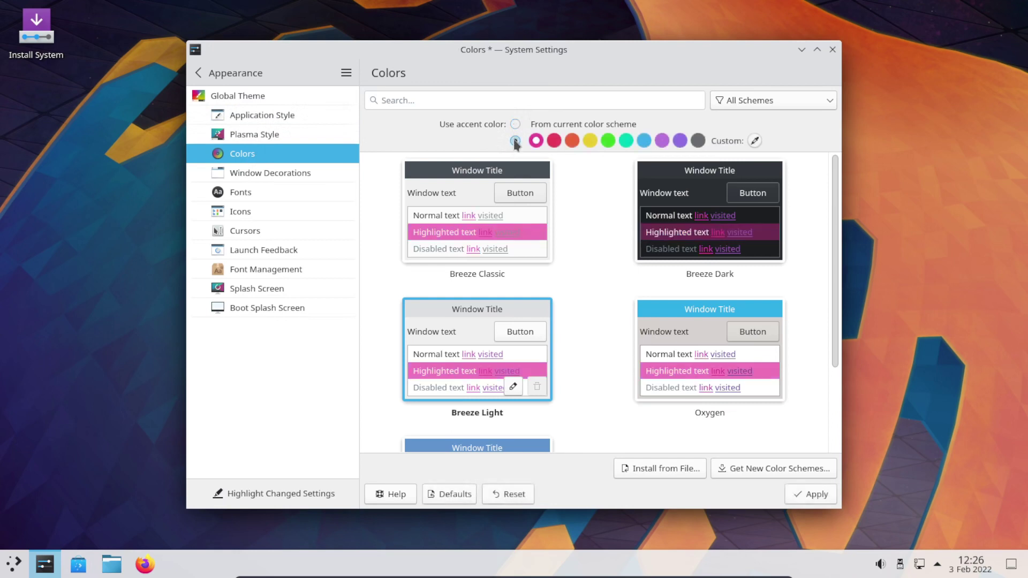
{"action": "left_click", "coordinate": [815, 494]}
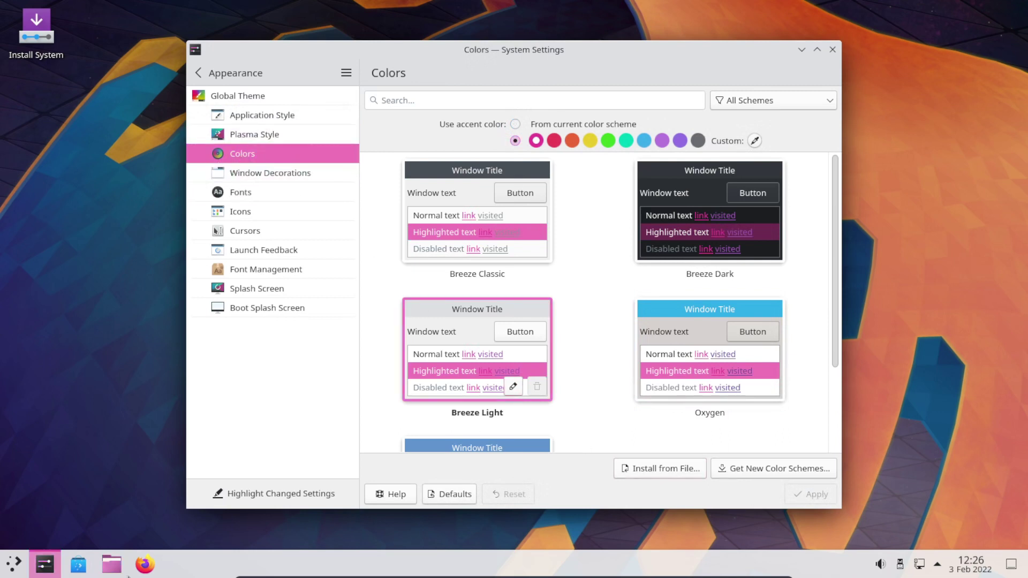
- Launch Discover and minimize it, and place a Dolphin home folder window beside the System Settings window
{"action": "left_click", "coordinate": [83, 569]}
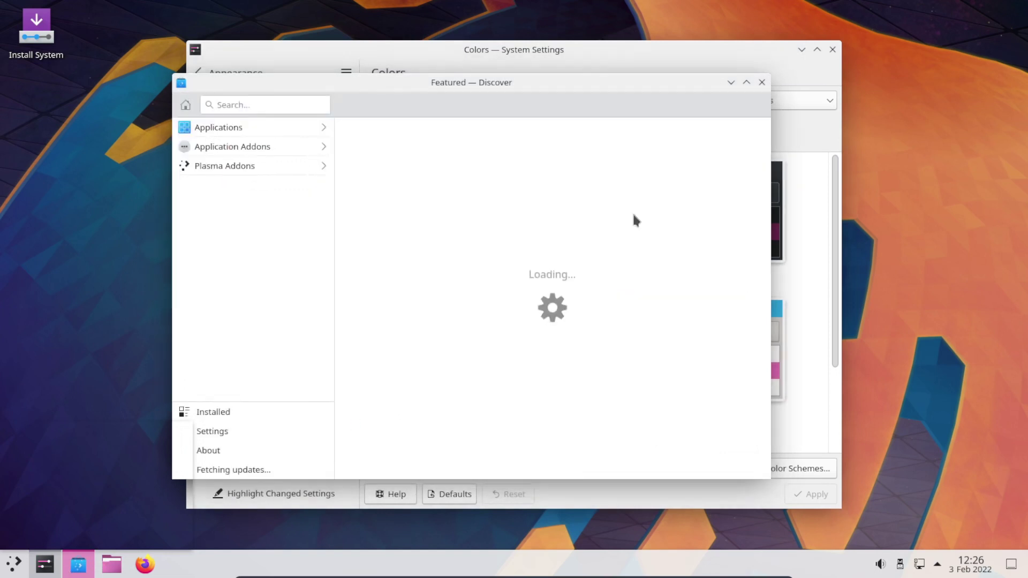
{"action": "left_click", "coordinate": [731, 82]}
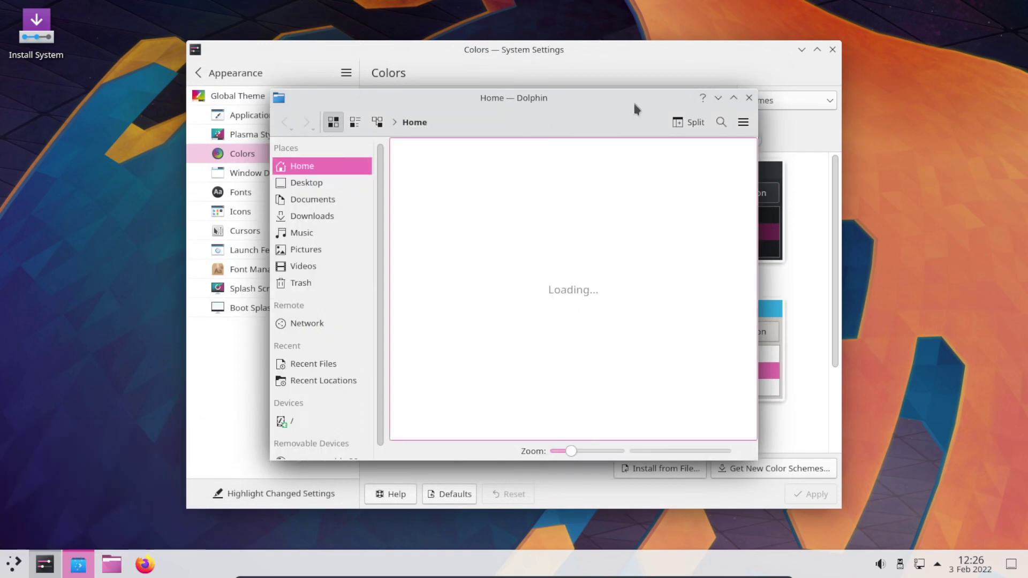
{"action": "left_click_drag", "start_coordinate": [592, 99], "coordinate": [327, 7]}
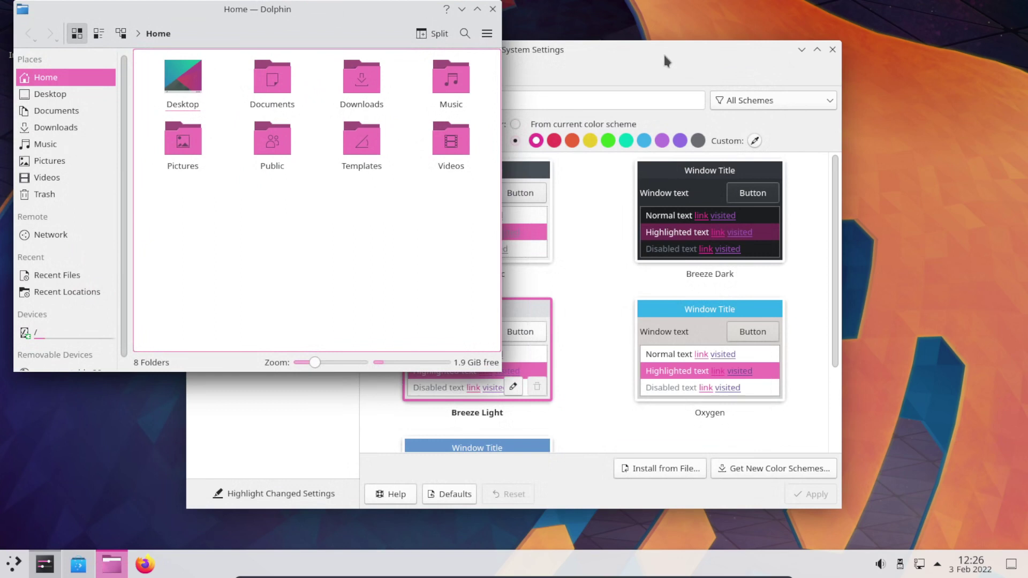
{"action": "left_click", "coordinate": [666, 58]}
{"action": "left_click_drag", "start_coordinate": [400, 50], "coordinate": [541, 67]}
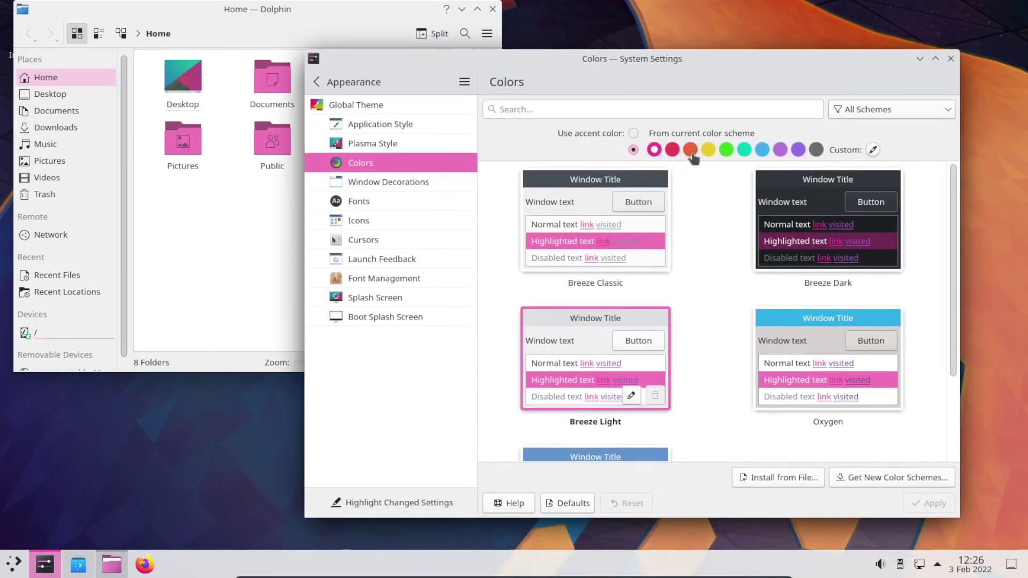
- Apply the green accent color, and open the custom accent color chooser without picking a color
{"action": "left_click", "coordinate": [726, 150]}
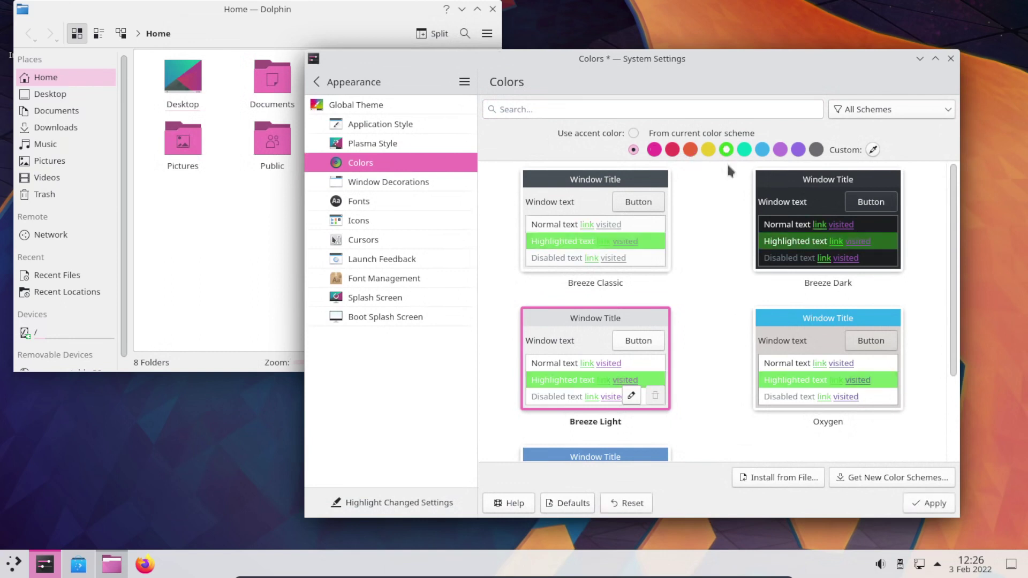
{"action": "left_click", "coordinate": [941, 513]}
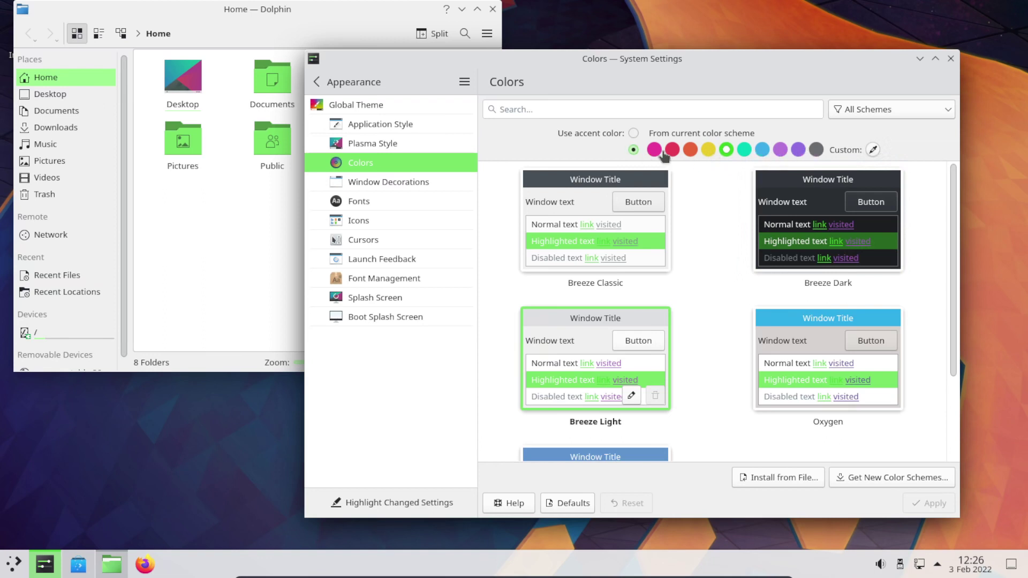
{"action": "left_click", "coordinate": [873, 150]}
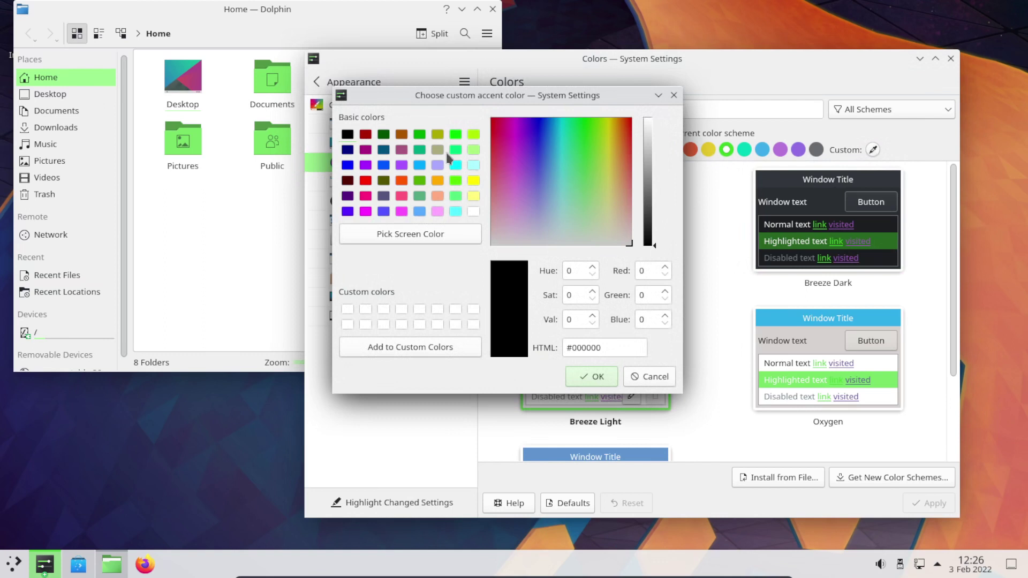
{"action": "left_click", "coordinate": [656, 377]}
- Choose the light blue accent color in the Colors settings and apply it
{"action": "left_click", "coordinate": [762, 150]}
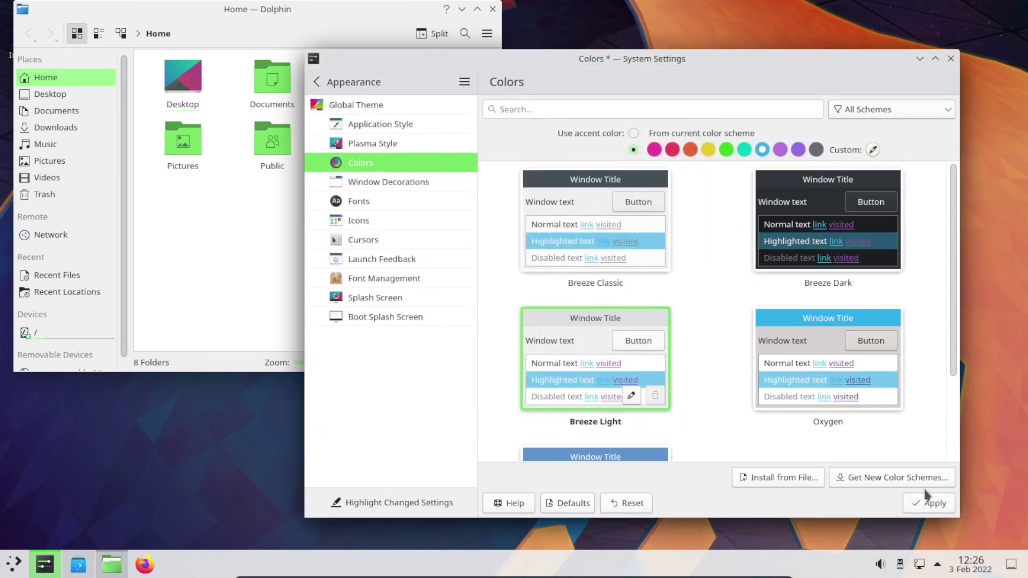
{"action": "left_click", "coordinate": [929, 503]}
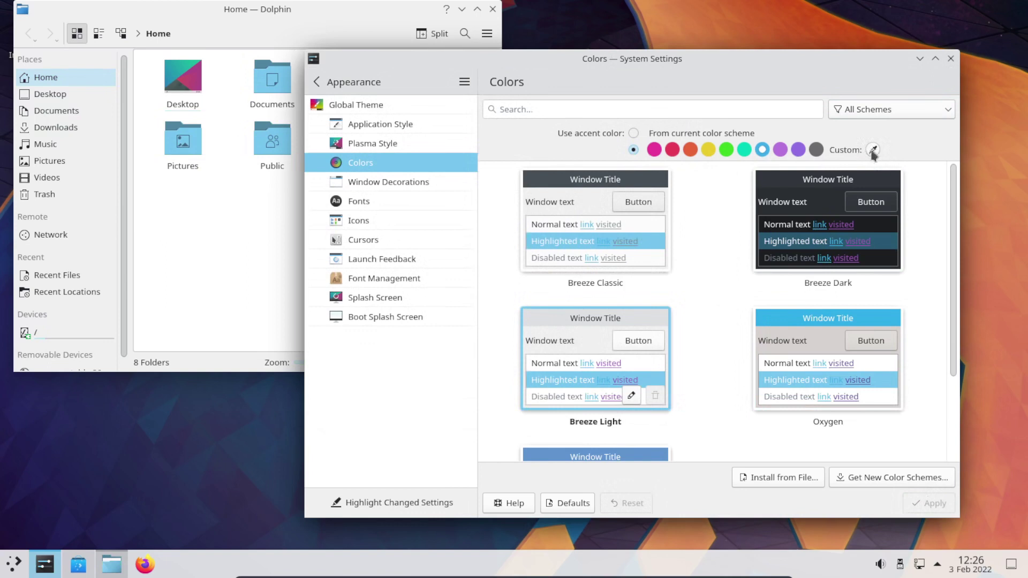
- Return to the main category list of System Settings and close the Dolphin window
{"action": "left_click", "coordinate": [319, 82]}
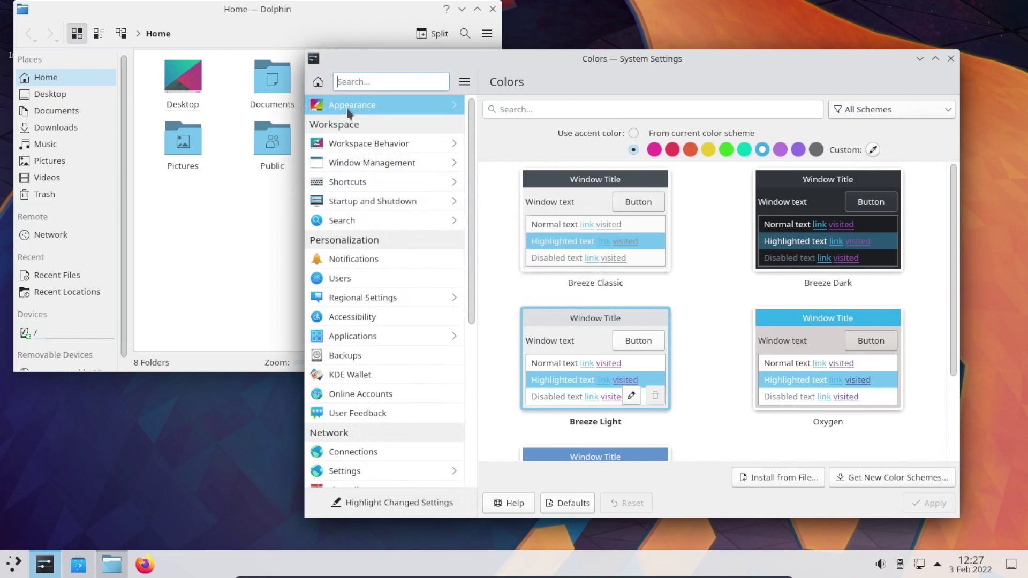
{"action": "mouse_move", "coordinate": [348, 111]}
{"action": "left_click_drag", "start_coordinate": [408, 65], "coordinate": [303, 67]}
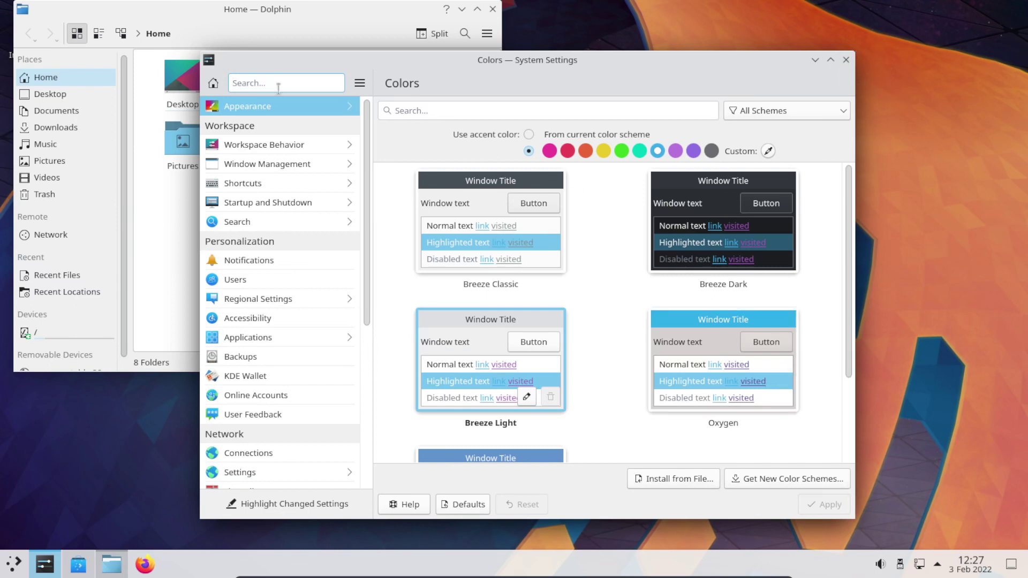
{"action": "left_click", "coordinate": [211, 5]}
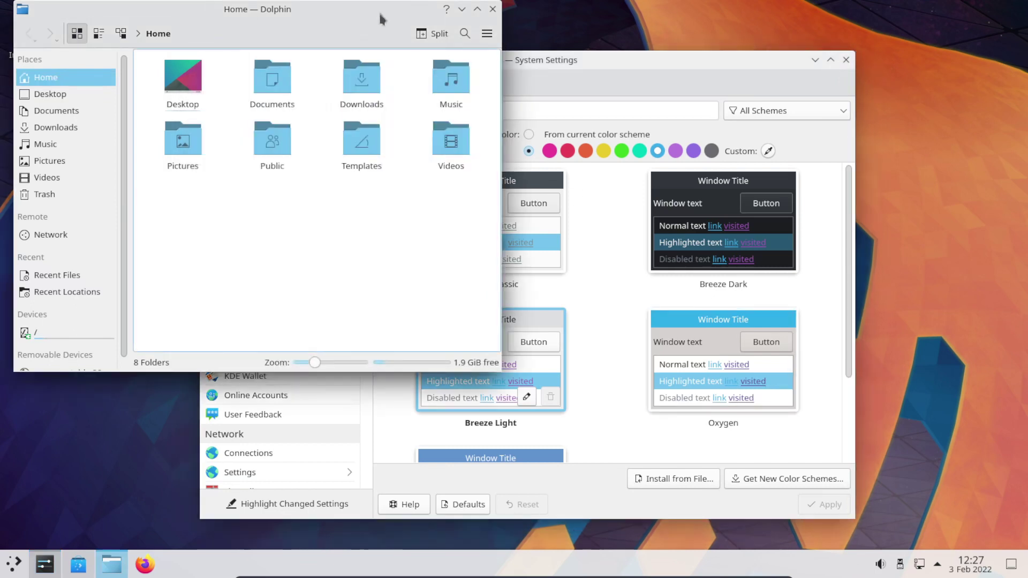
{"action": "left_click", "coordinate": [493, 9]}
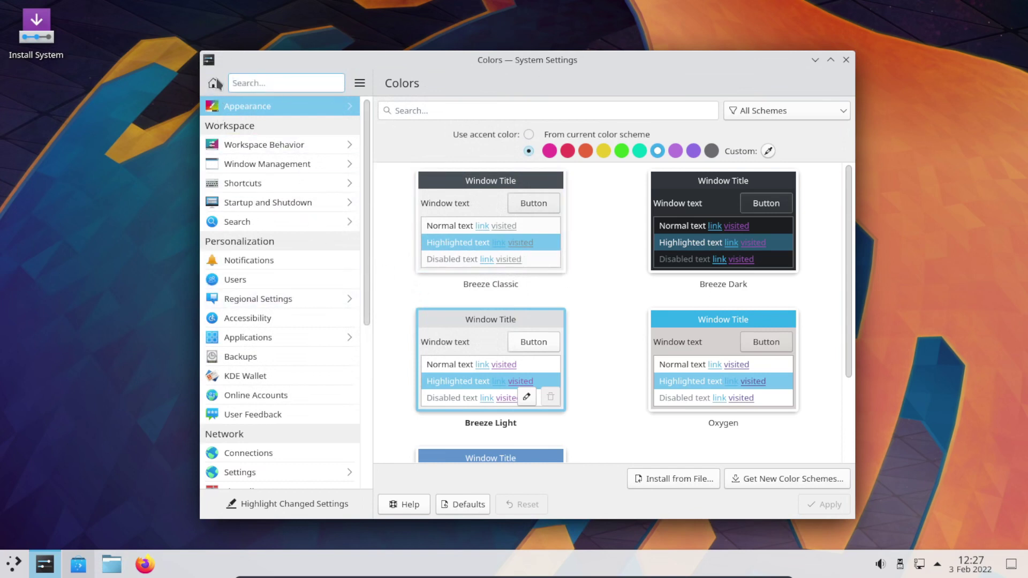
- In the Desktop Effects settings under Workspace Behavior, enable the Overview effect and apply the change
{"action": "left_click", "coordinate": [267, 149]}
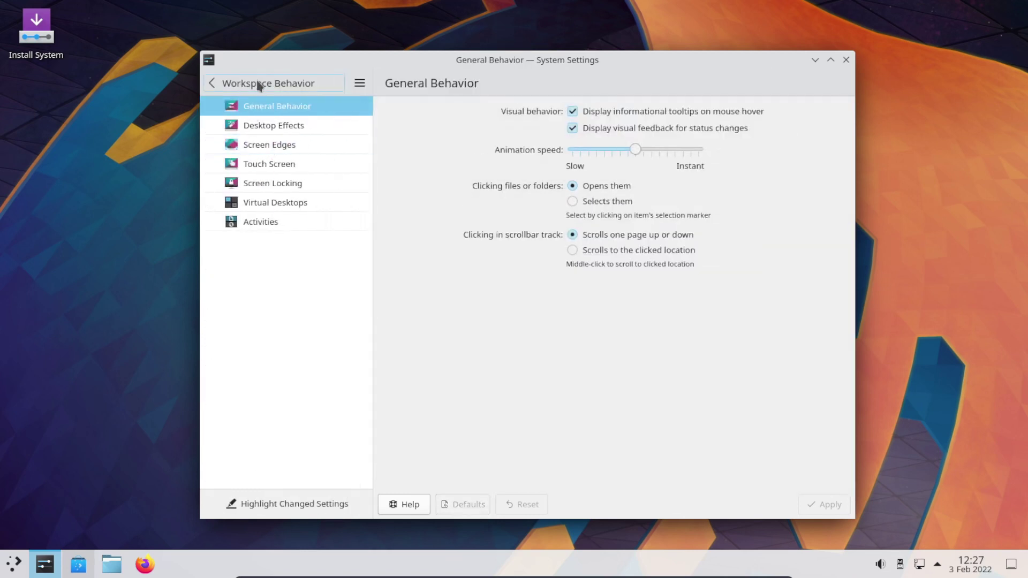
{"action": "left_click", "coordinate": [278, 128]}
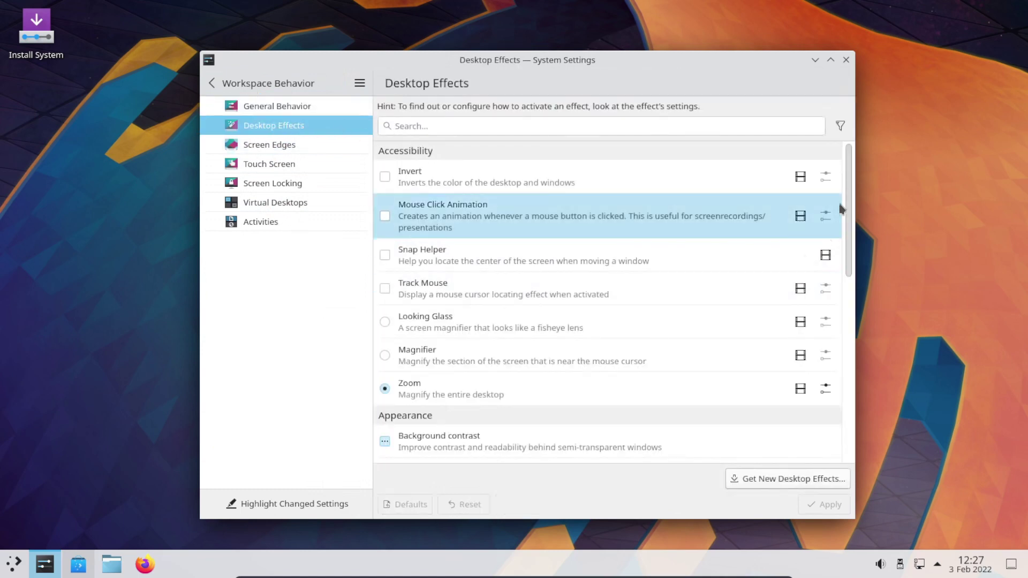
{"action": "scroll", "coordinate": [832, 332], "scroll_direction": "down", "scroll_amount": 1}
{"action": "scroll", "coordinate": [829, 324], "scroll_direction": "down", "scroll_amount": 10}
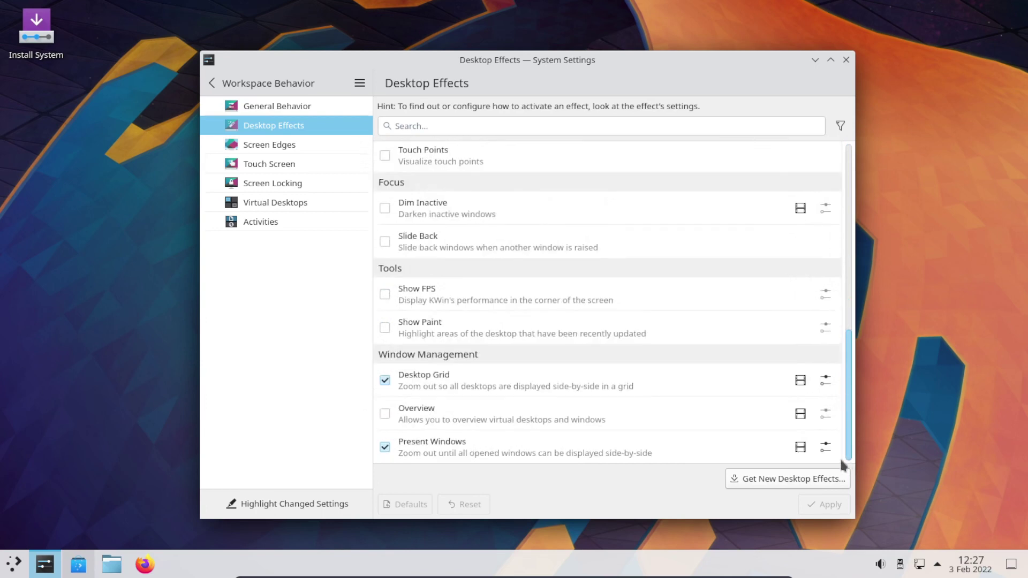
{"action": "left_click", "coordinate": [385, 413]}
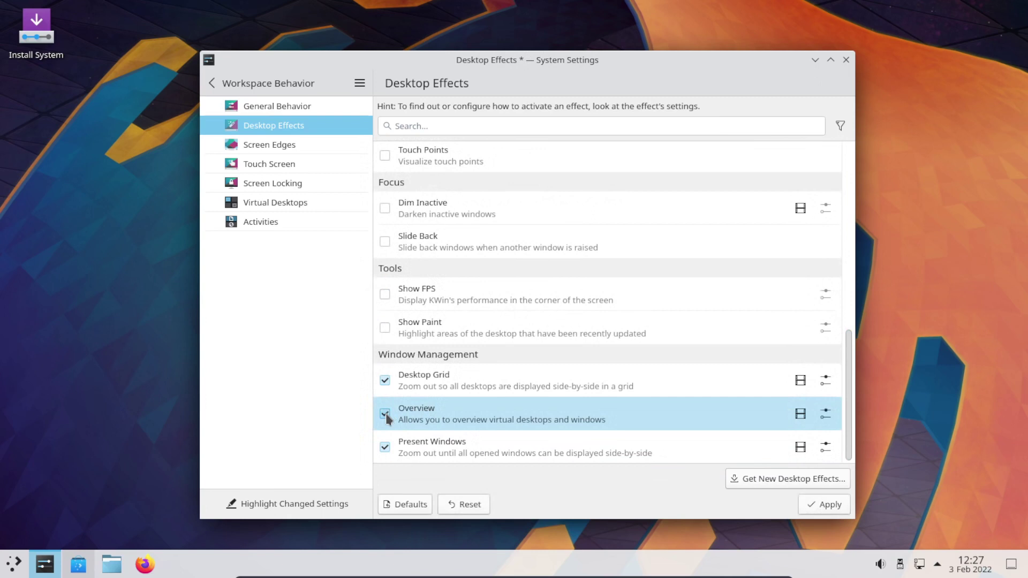
{"action": "left_click", "coordinate": [825, 505]}
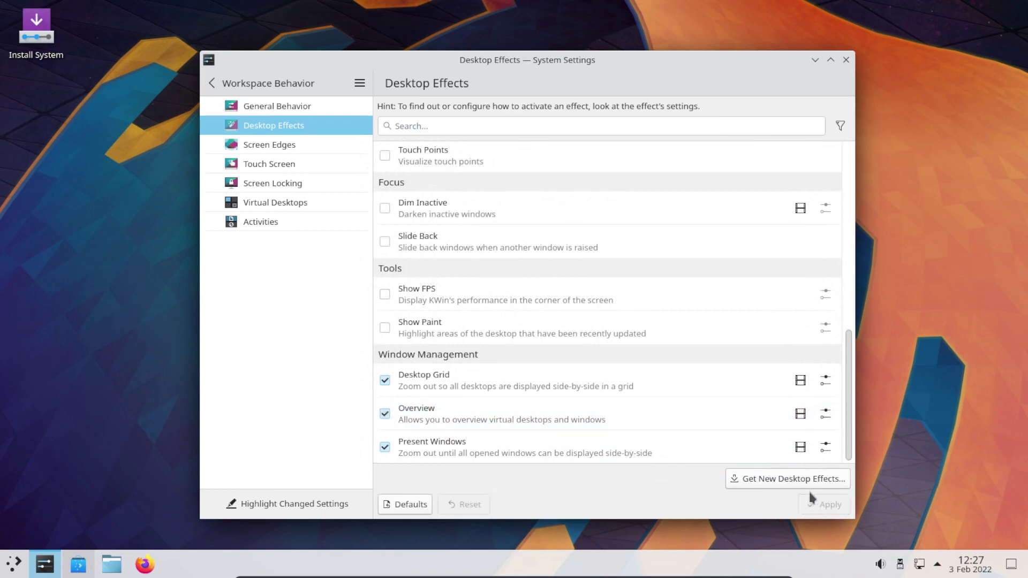
- Check the Overview effect's configuration for its toggle shortcut and leave it without changes
{"action": "left_click", "coordinate": [825, 416]}
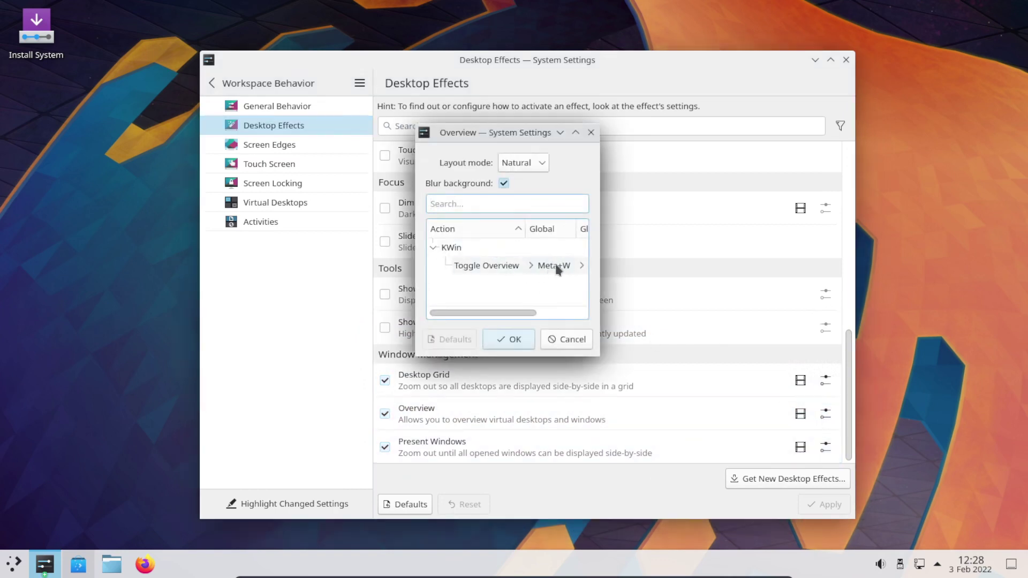
{"action": "left_click", "coordinate": [568, 346]}
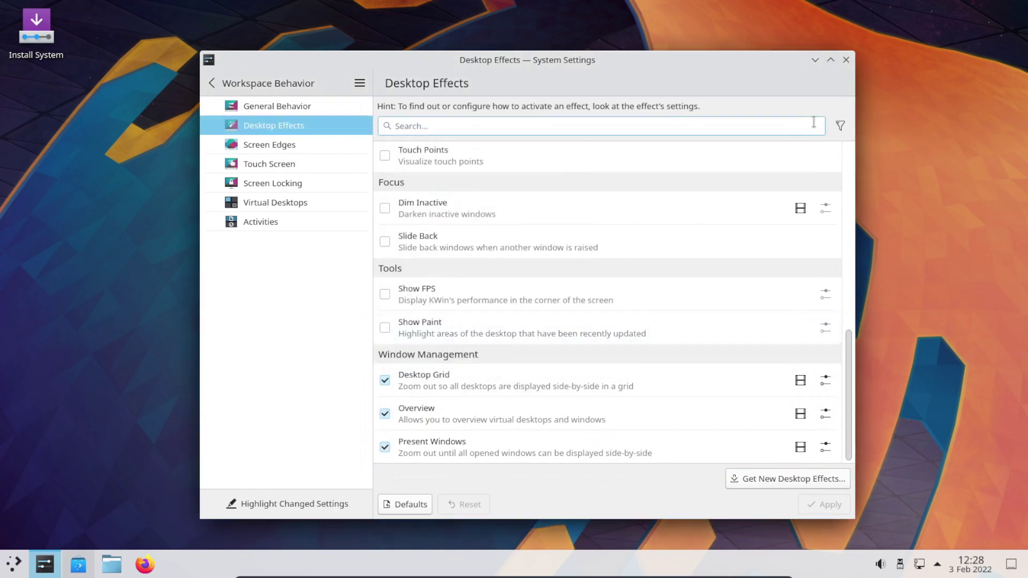
{"action": "left_click", "coordinate": [172, 320]}
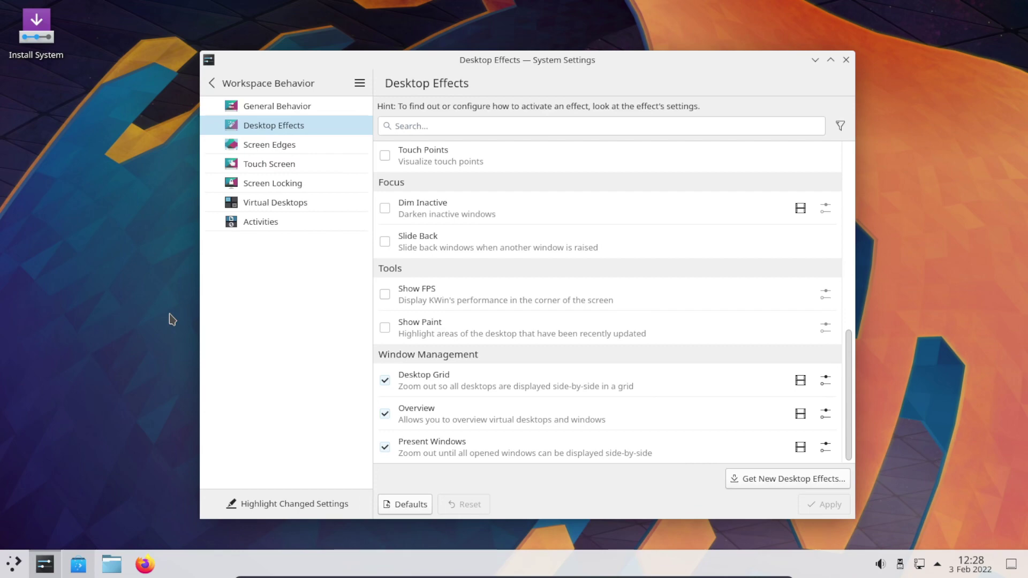
- Open the desktop overview, add a second virtual desktop and switch to it
{"action": "key", "text": "super+w"}
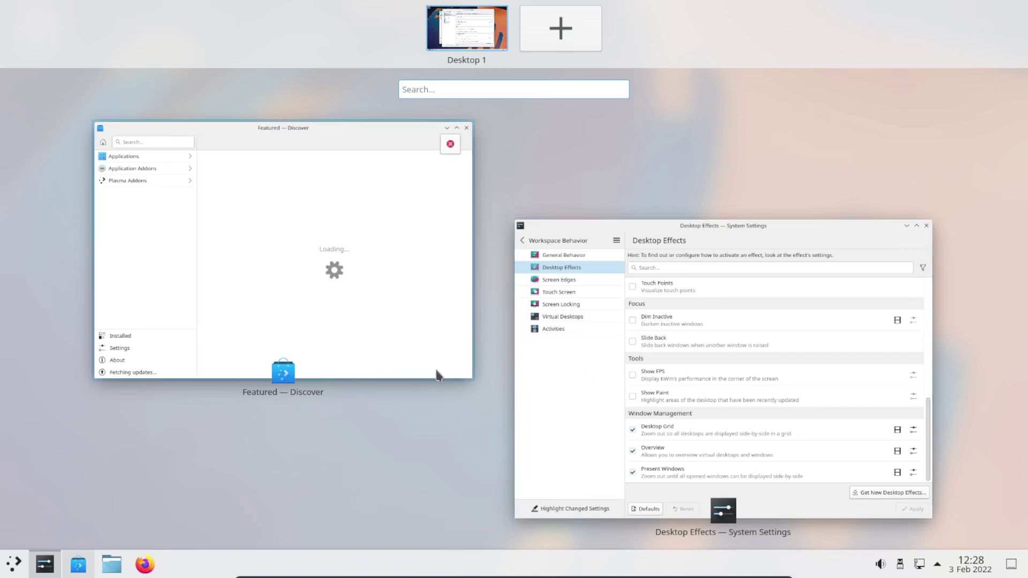
{"action": "left_click", "coordinate": [571, 28]}
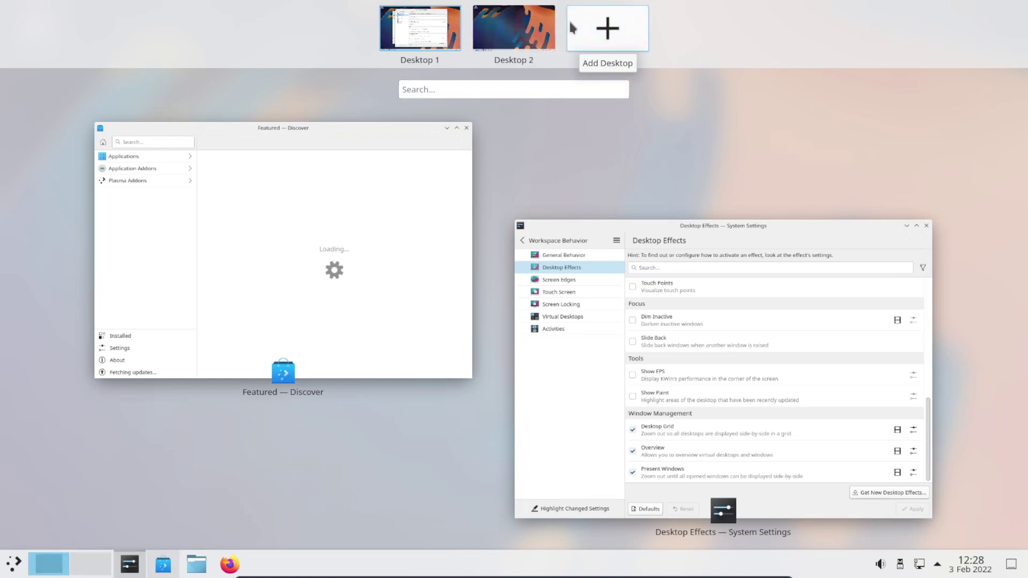
{"action": "left_click", "coordinate": [518, 43]}
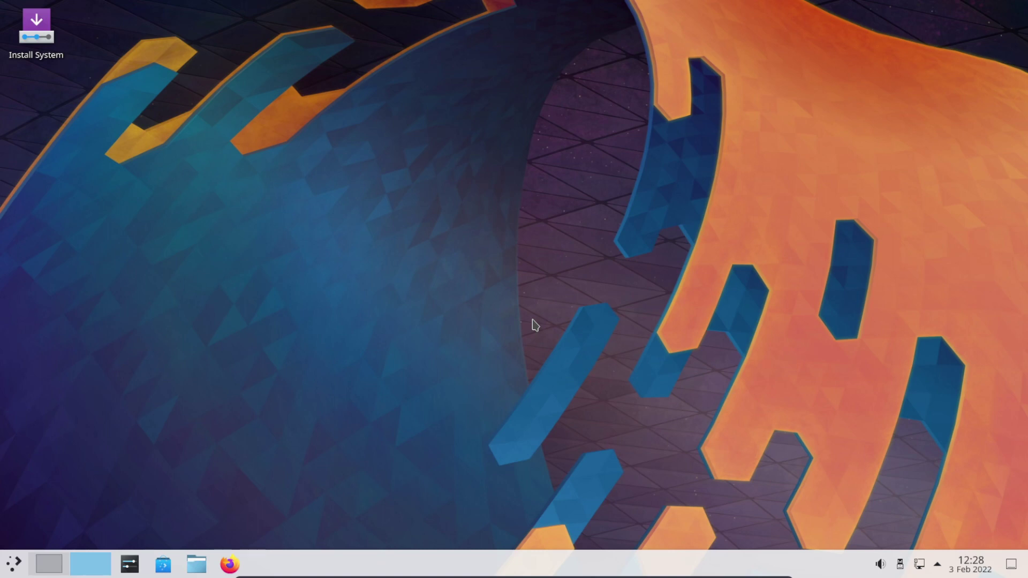
- Add a third virtual desktop in the overview and switch to it
{"action": "key", "text": "super+w"}
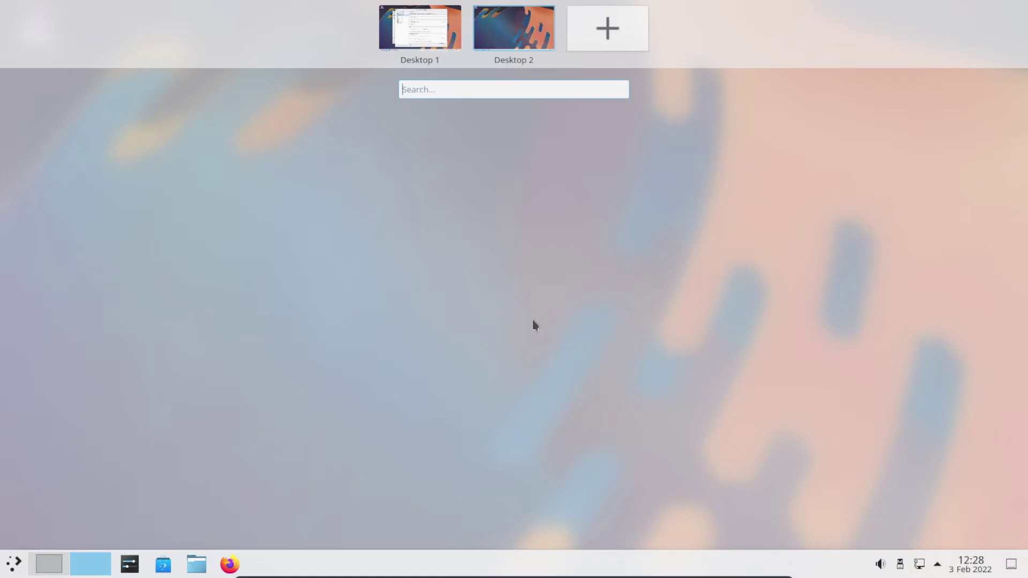
{"action": "left_click", "coordinate": [600, 37]}
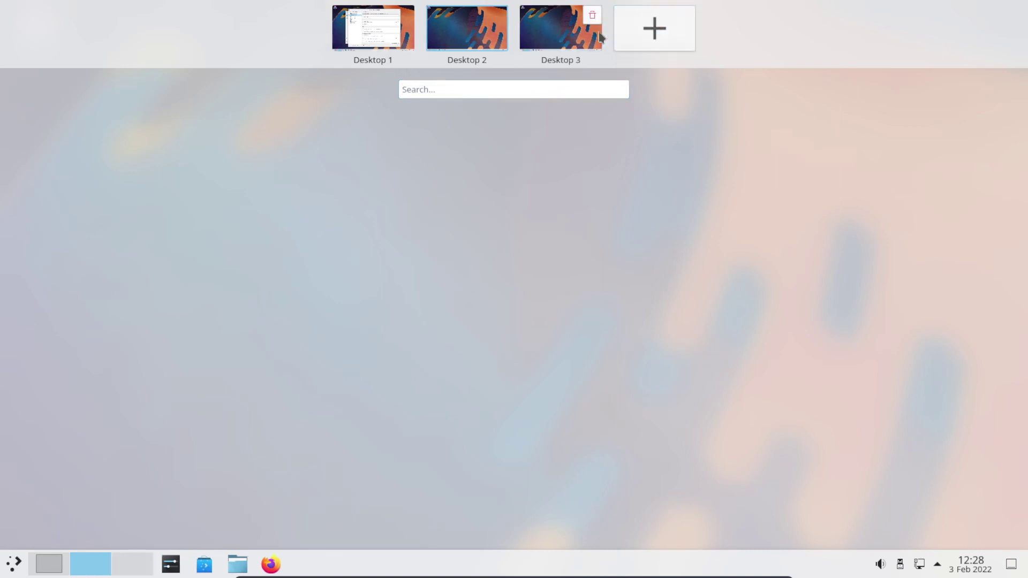
{"action": "left_click", "coordinate": [533, 28]}
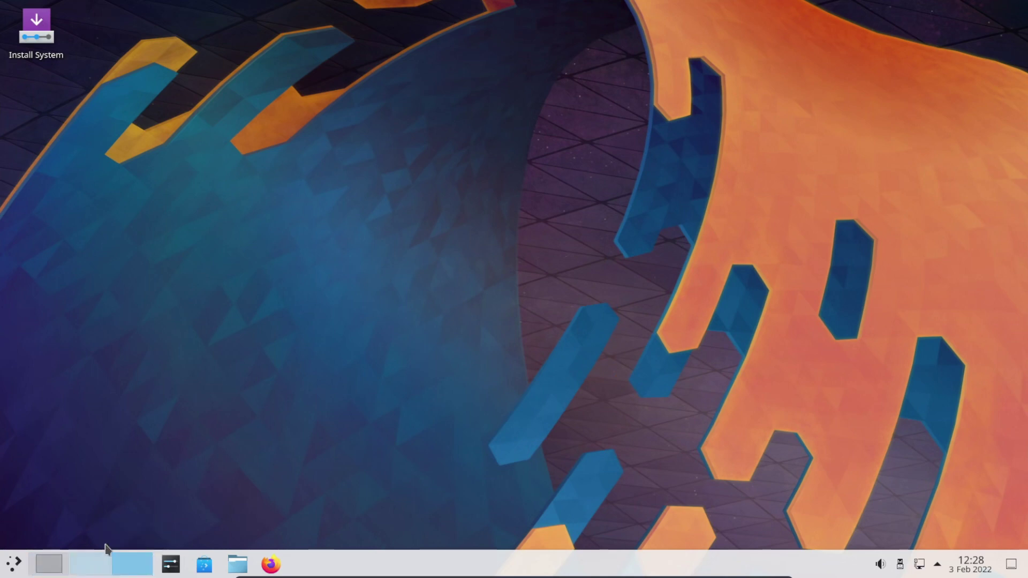
- Use the pager to view virtual desktops 2, 1 and 3 in turn
{"action": "left_click", "coordinate": [95, 569]}
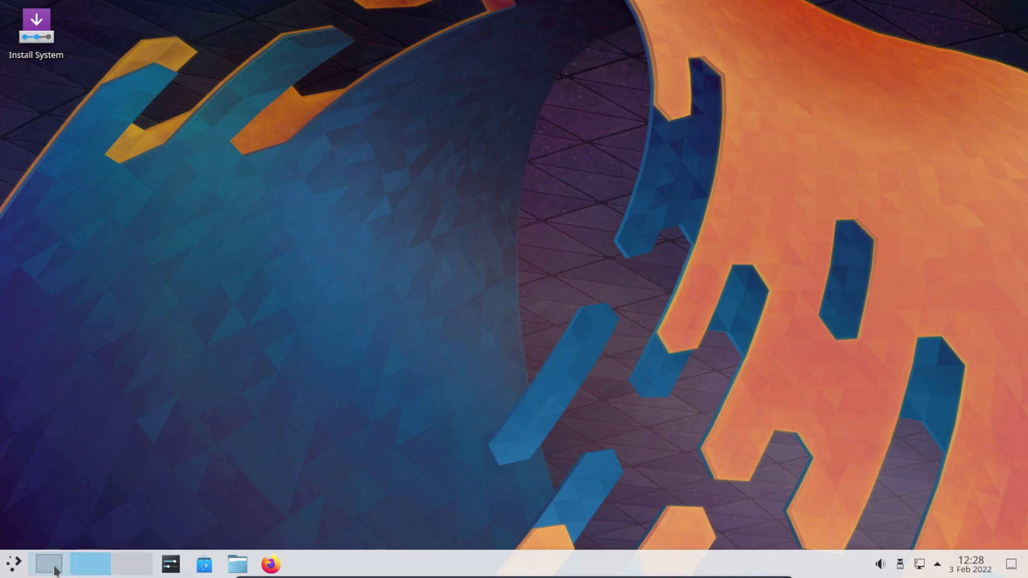
{"action": "left_click", "coordinate": [56, 569]}
{"action": "left_click", "coordinate": [122, 565]}
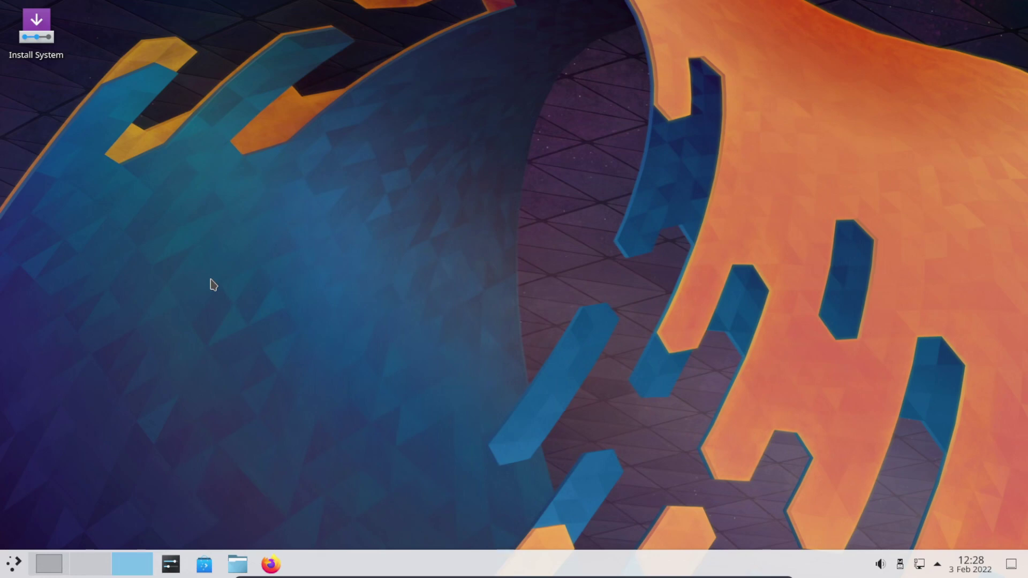
- Remove Desktop 3 and Desktop 2 in the desktop overview
{"action": "key", "text": "super+w"}
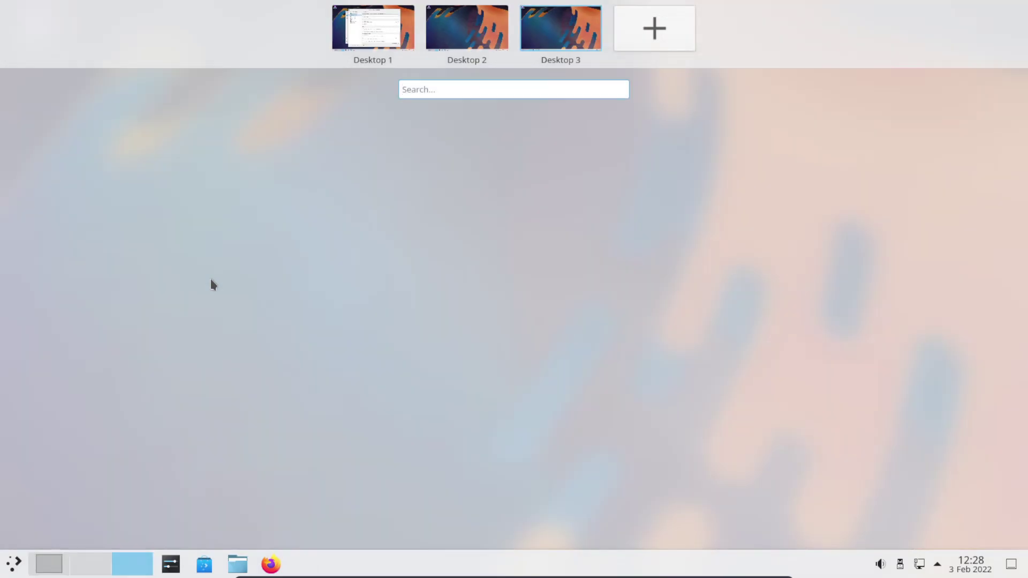
{"action": "left_click", "coordinate": [593, 17]}
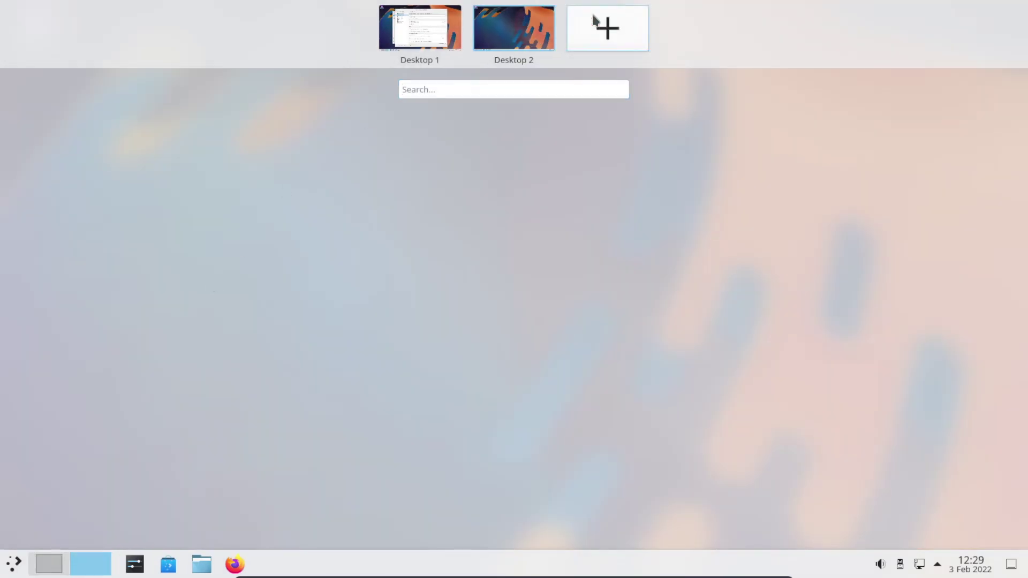
{"action": "mouse_move", "coordinate": [547, 23]}
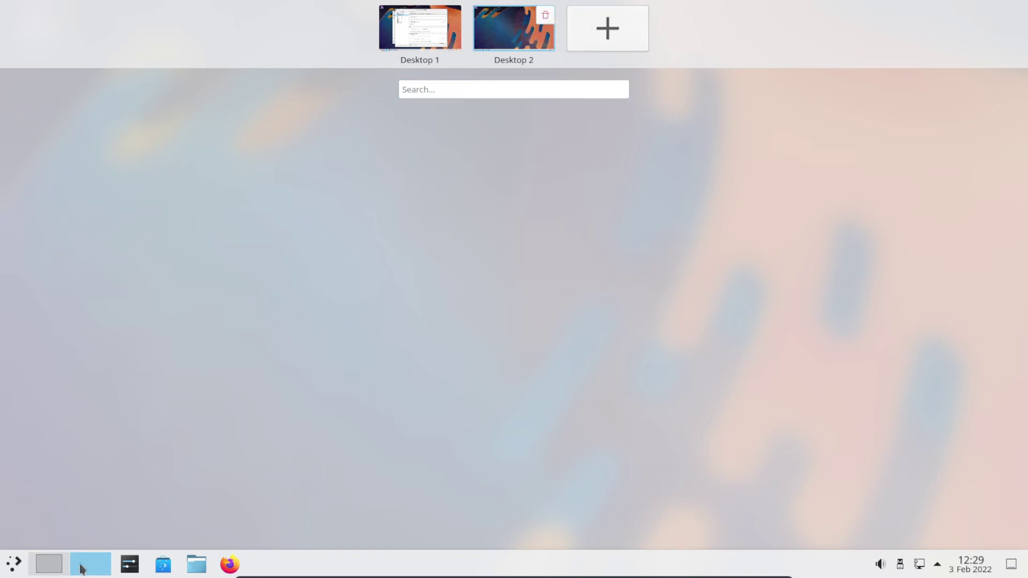
{"action": "left_click", "coordinate": [547, 16]}
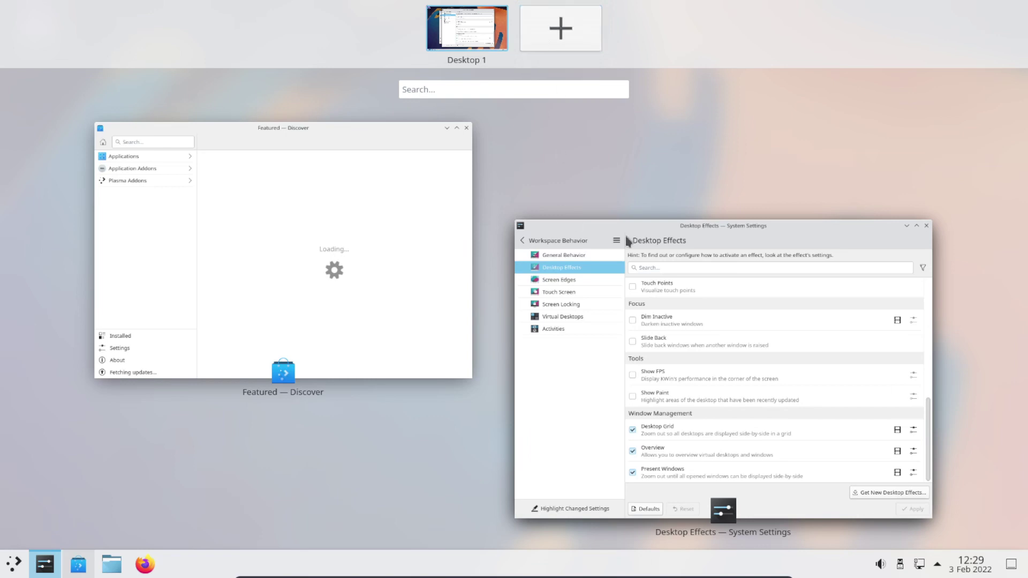
- Add a second virtual desktop again from the overview and switch to Desktop 2
{"action": "left_click", "coordinate": [571, 34]}
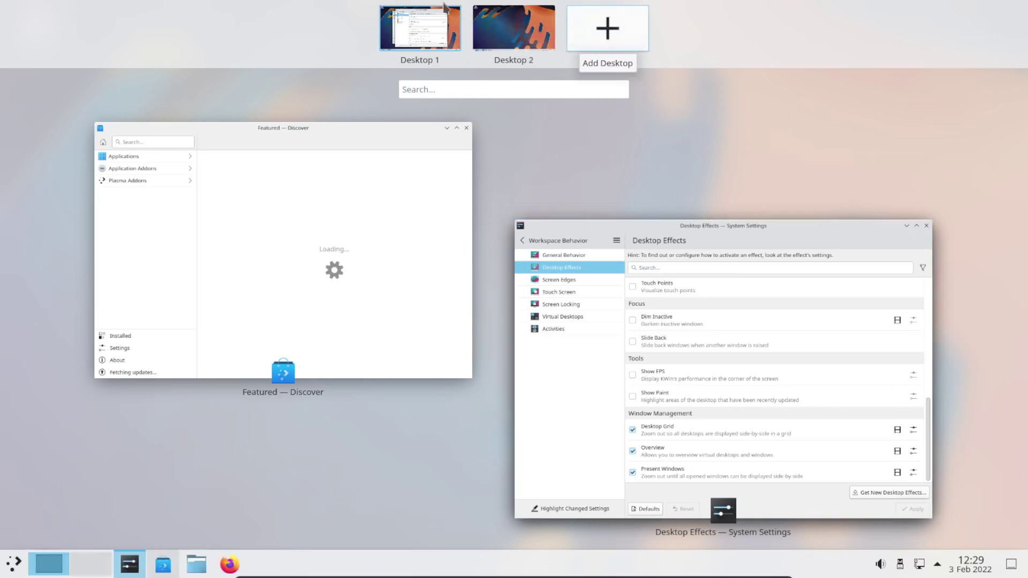
{"action": "left_click", "coordinate": [509, 36]}
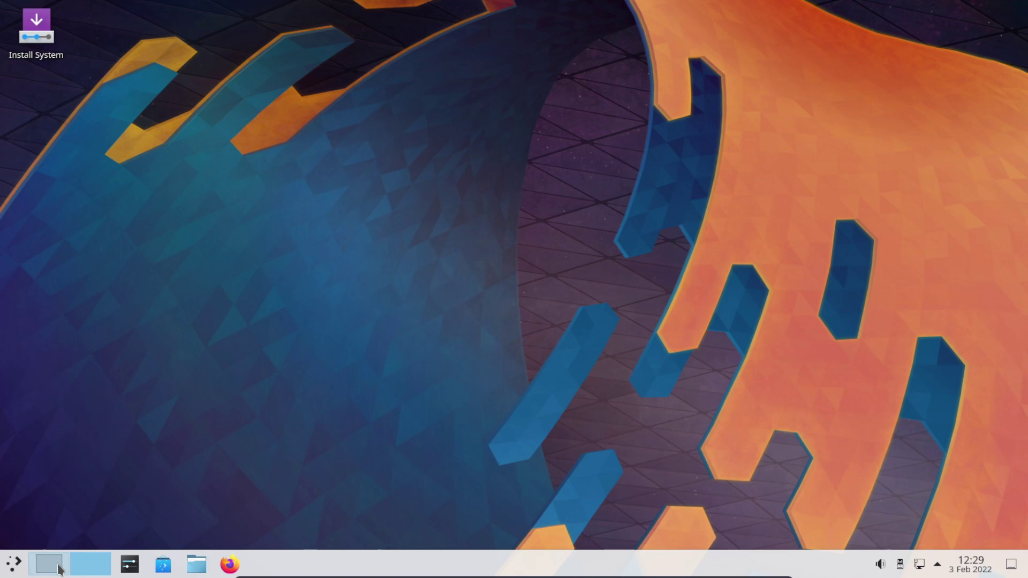
- Switch back to the first virtual desktop and close the System Settings window there
{"action": "left_click", "coordinate": [58, 567]}
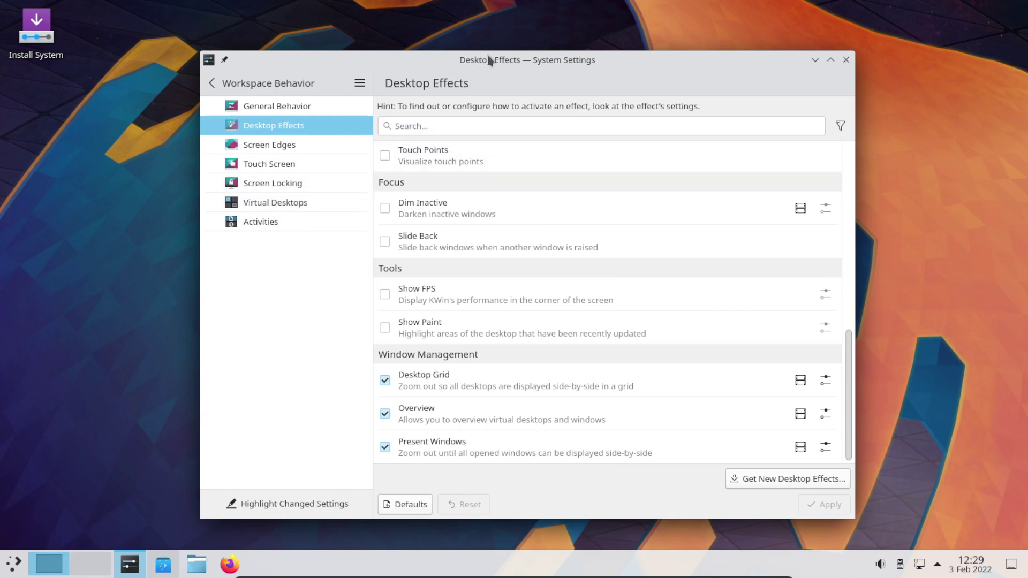
{"action": "left_click", "coordinate": [846, 61]}
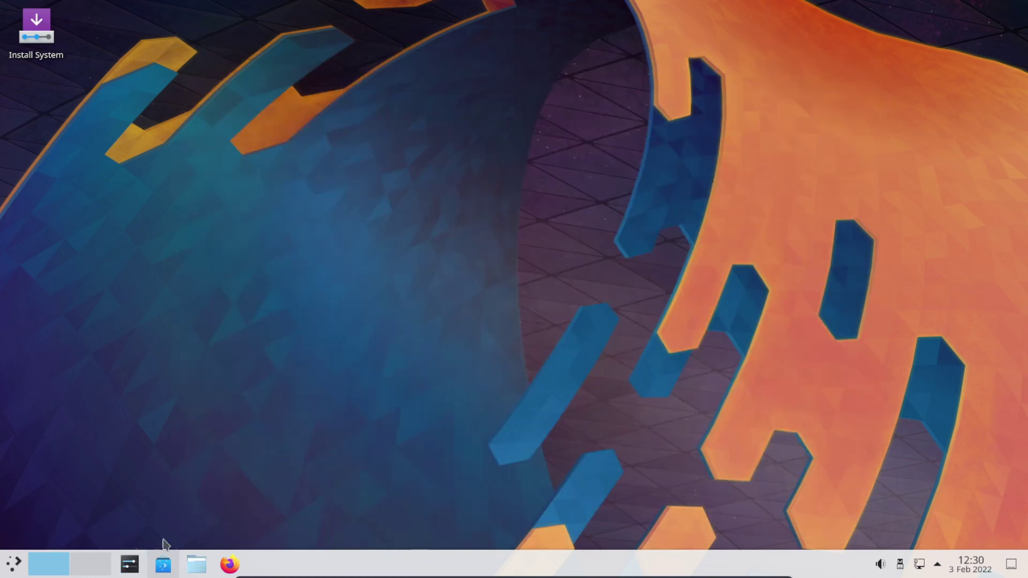
- Open Discover in a maximized window and view its Settings and Installed pages
{"action": "left_click", "coordinate": [164, 565]}
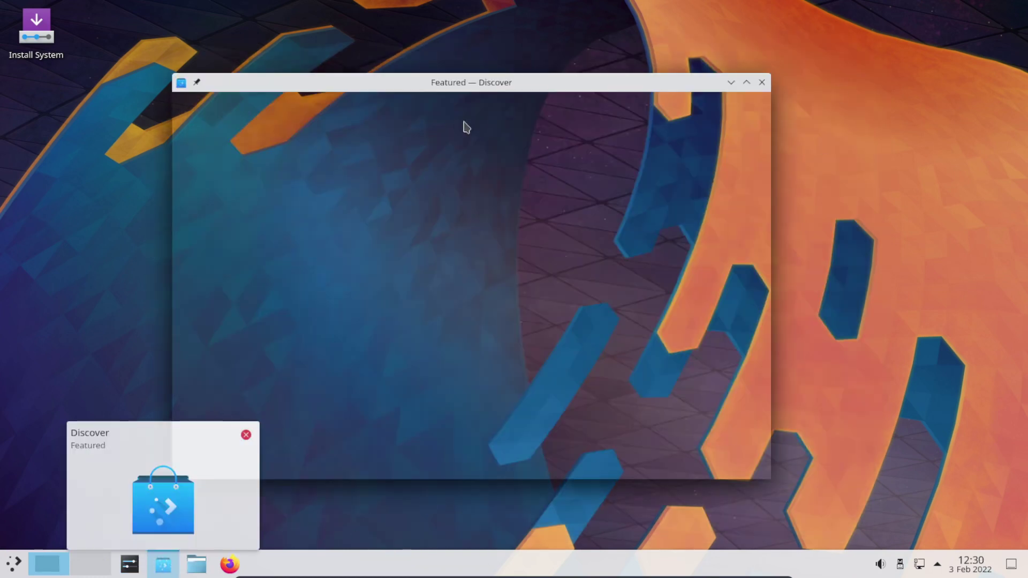
{"action": "left_click_drag", "start_coordinate": [461, 78], "coordinate": [380, 27]}
{"action": "left_click", "coordinate": [666, 31]}
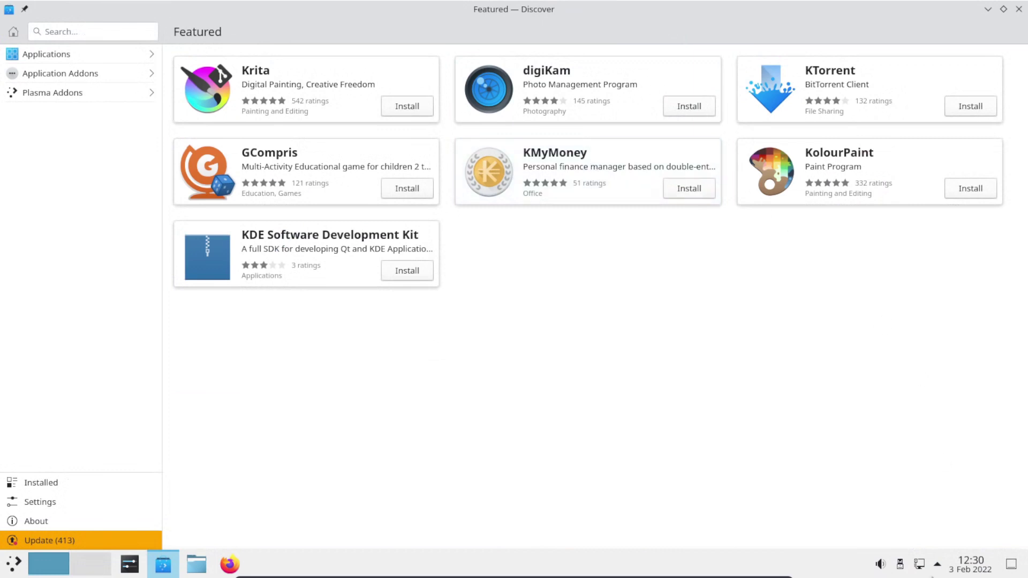
{"action": "left_click", "coordinate": [47, 502]}
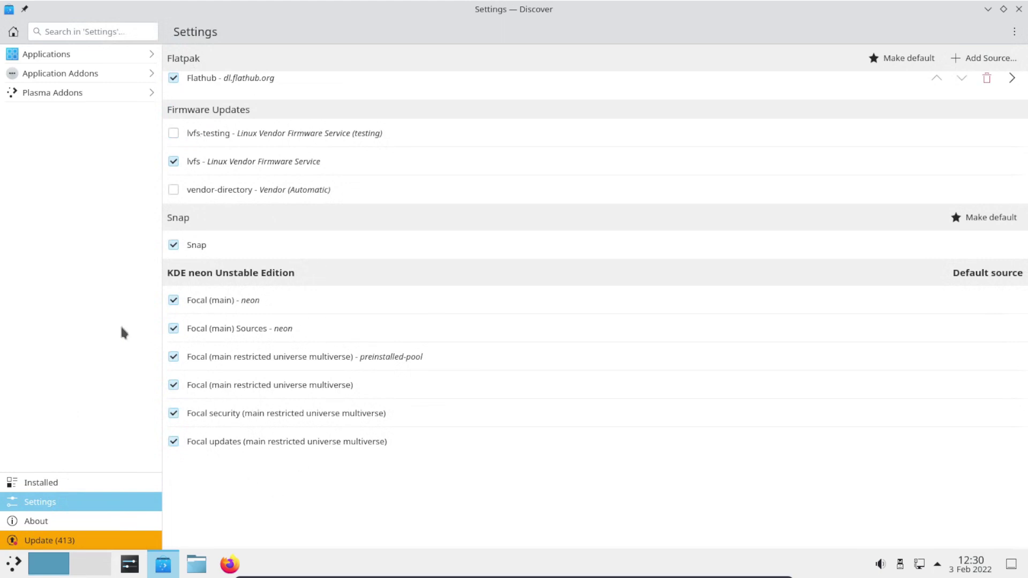
{"action": "left_click", "coordinate": [44, 485]}
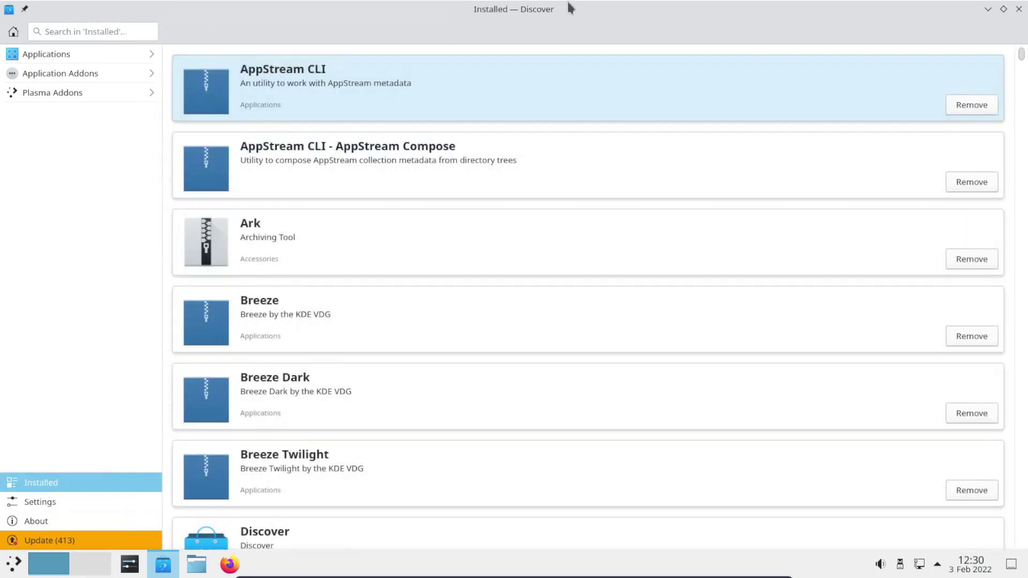
- Test Discover's adaptive layout by restoring the window and resizing it to a narrow and then a wide size, and close it
{"action": "double_click", "coordinate": [571, 8]}
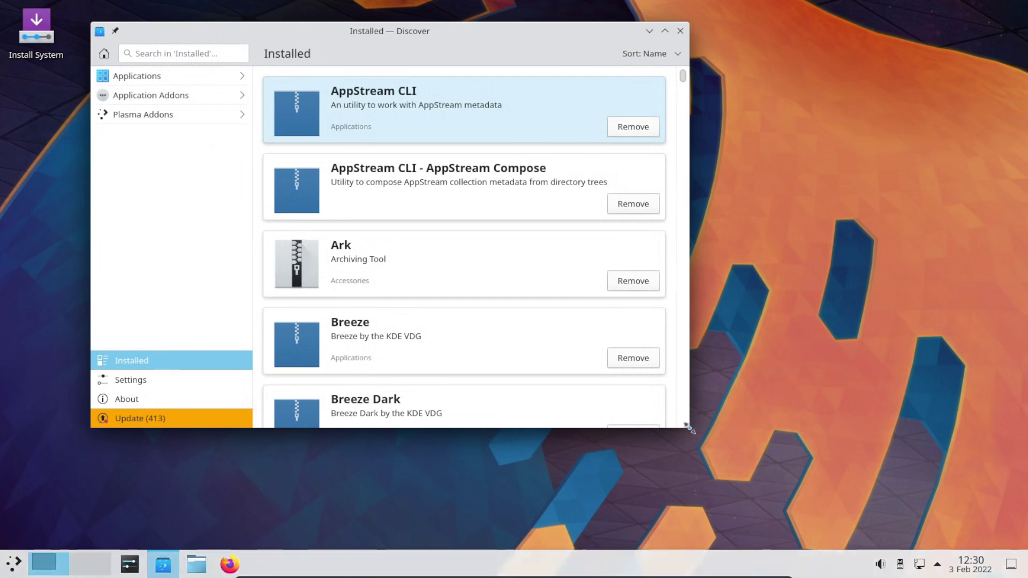
{"action": "left_click_drag", "start_coordinate": [689, 428], "coordinate": [359, 449]}
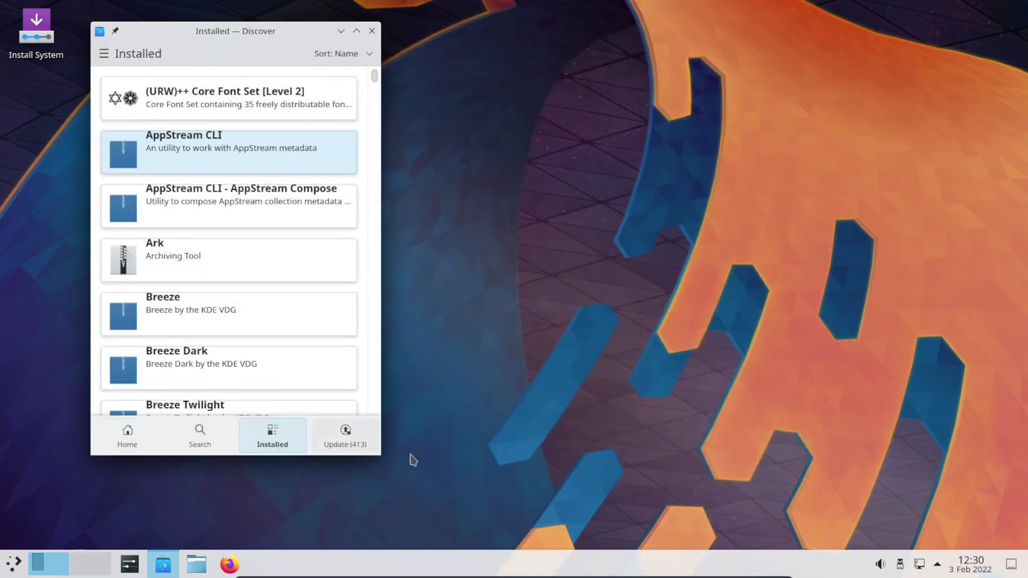
{"action": "left_click_drag", "start_coordinate": [382, 457], "coordinate": [810, 507]}
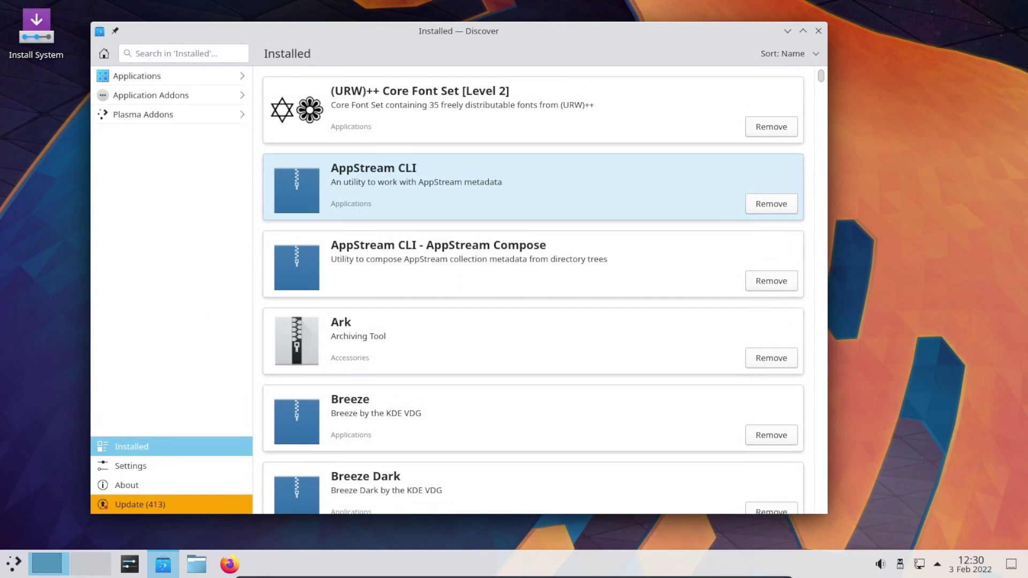
{"action": "left_click", "coordinate": [818, 31]}
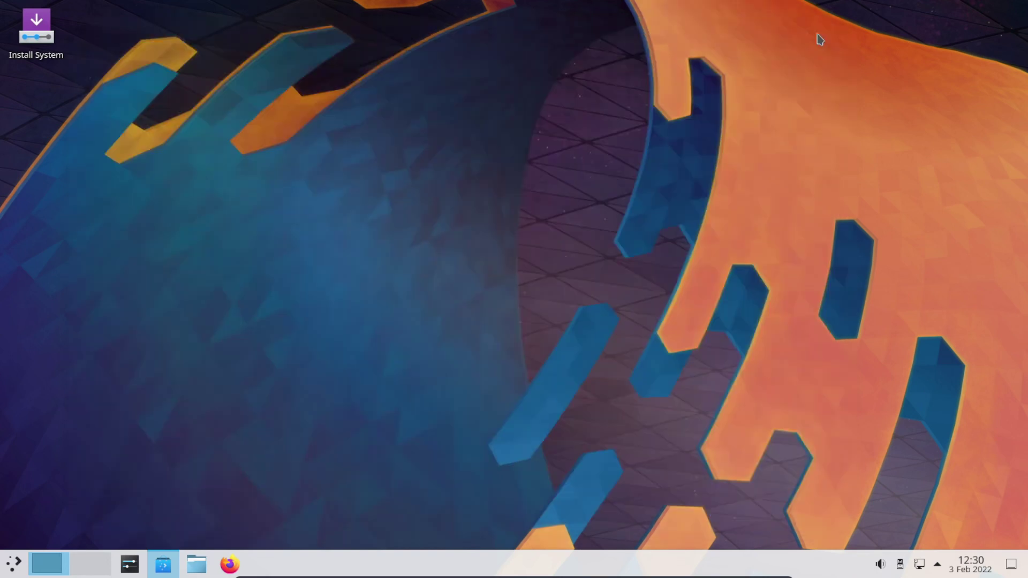